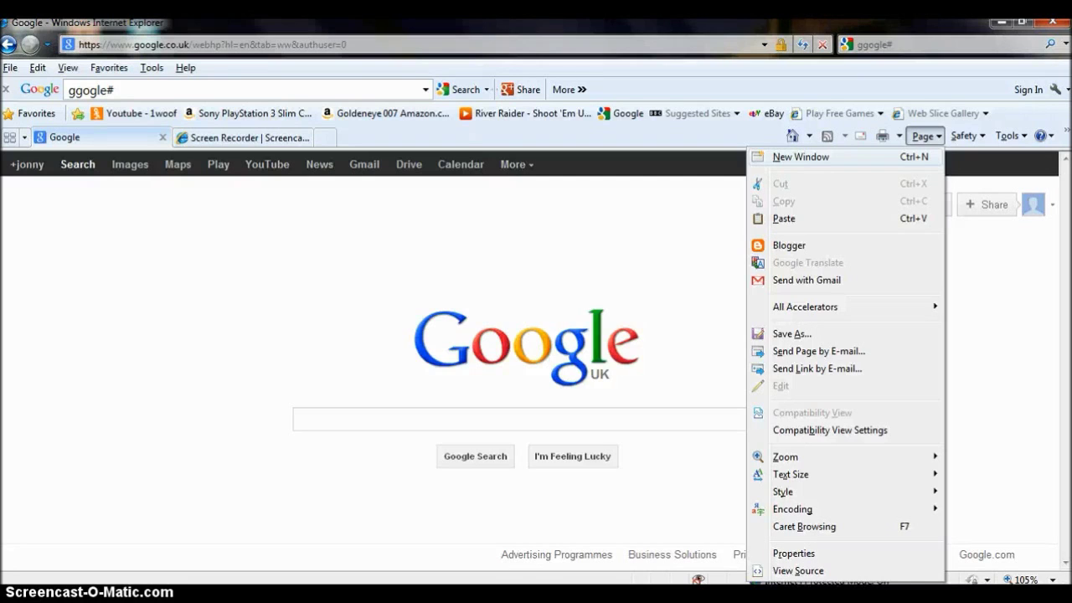
Step: Search Google for "skydaz" and open the Skydaz Minecraft installers website from the results
{"action": "key", "text": "Escape"}
{"action": "left_click", "coordinate": [302, 419]}
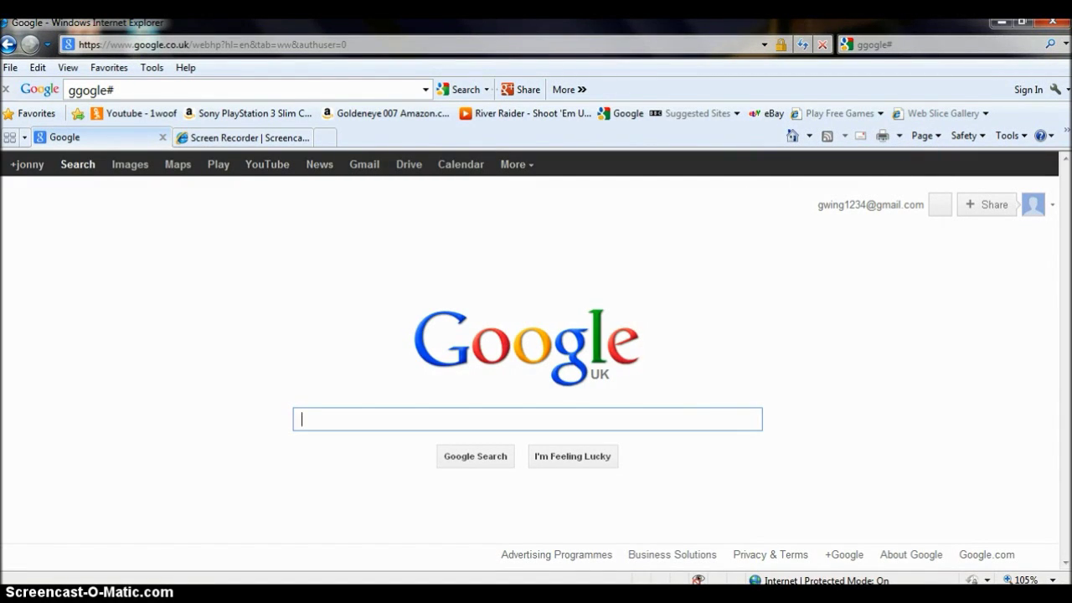
{"action": "type", "text": "skydaz"}
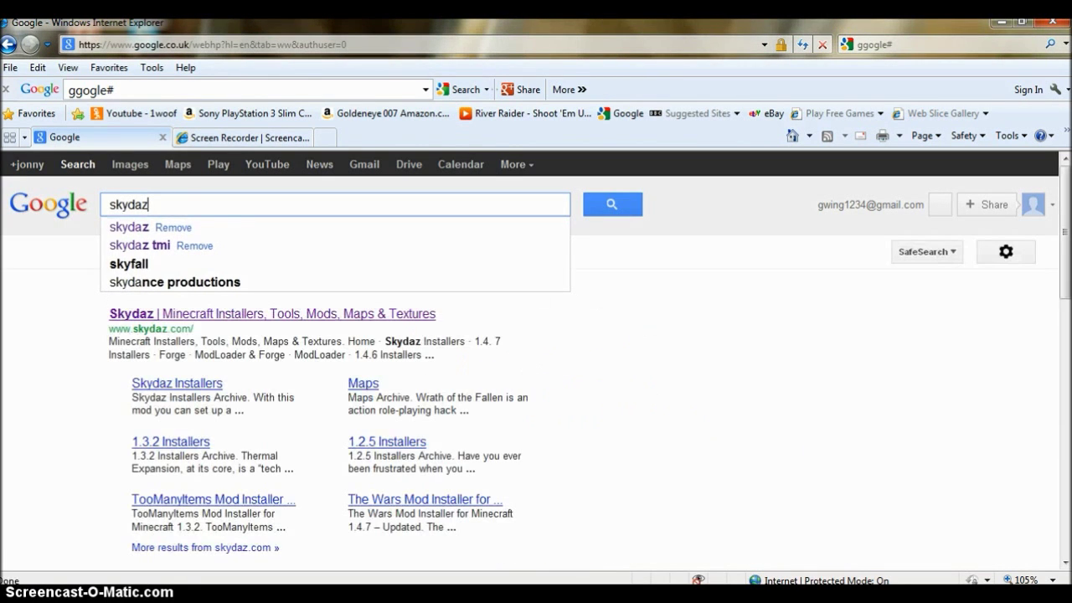
{"action": "key", "text": "Return"}
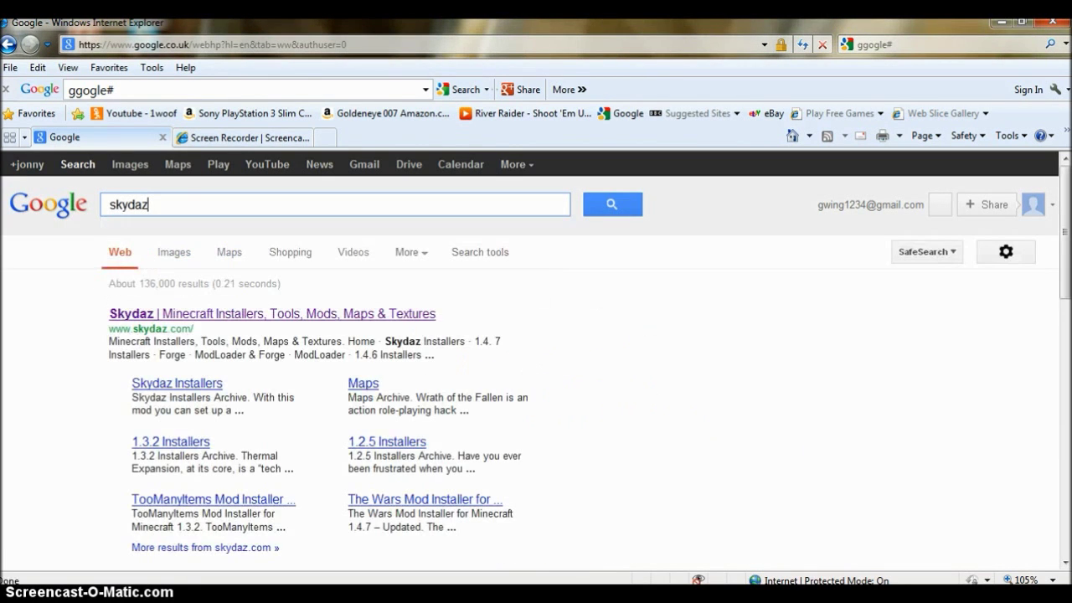
{"action": "left_click", "coordinate": [272, 314]}
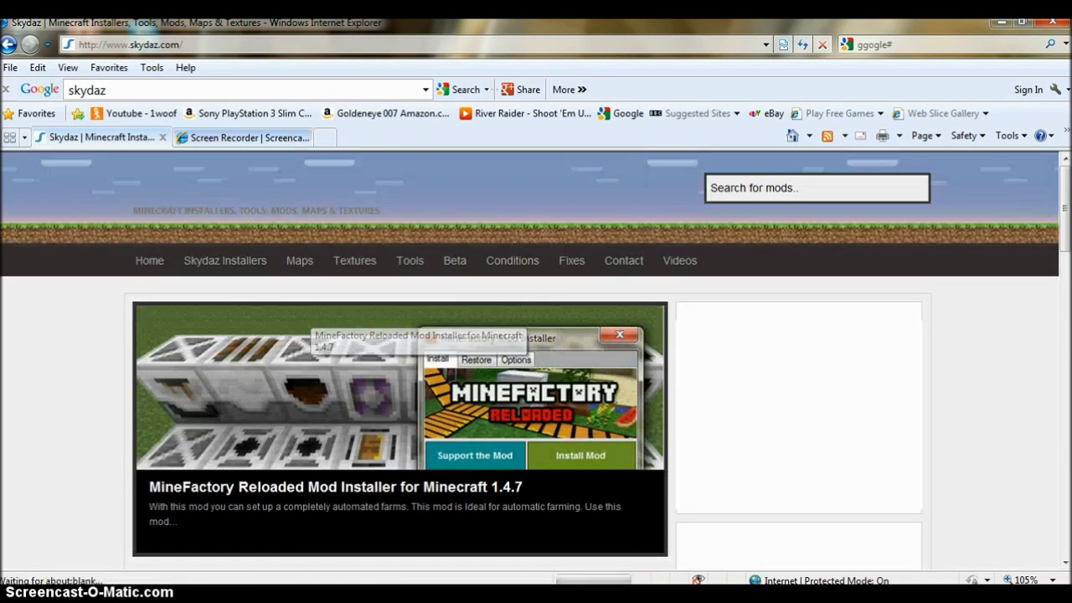
Step: Open the Metallurgy 2 Mod Installer for Minecraft 1.4.7 page from the featured installers
{"action": "scroll", "coordinate": [310, 318], "scroll_direction": "down", "scroll_amount": 4}
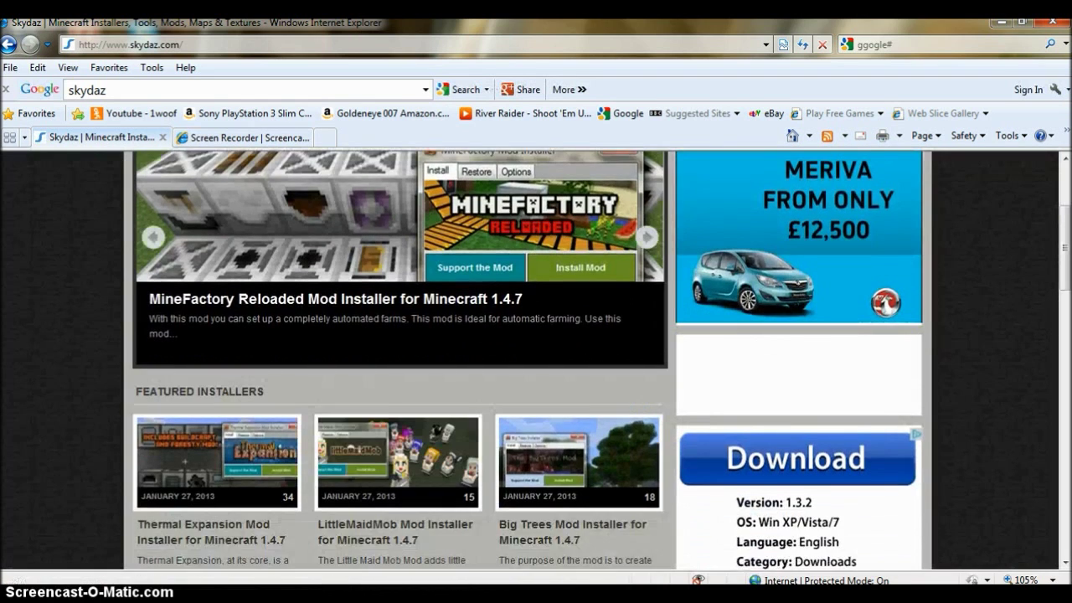
{"action": "scroll", "coordinate": [397, 335], "scroll_direction": "down", "scroll_amount": 2}
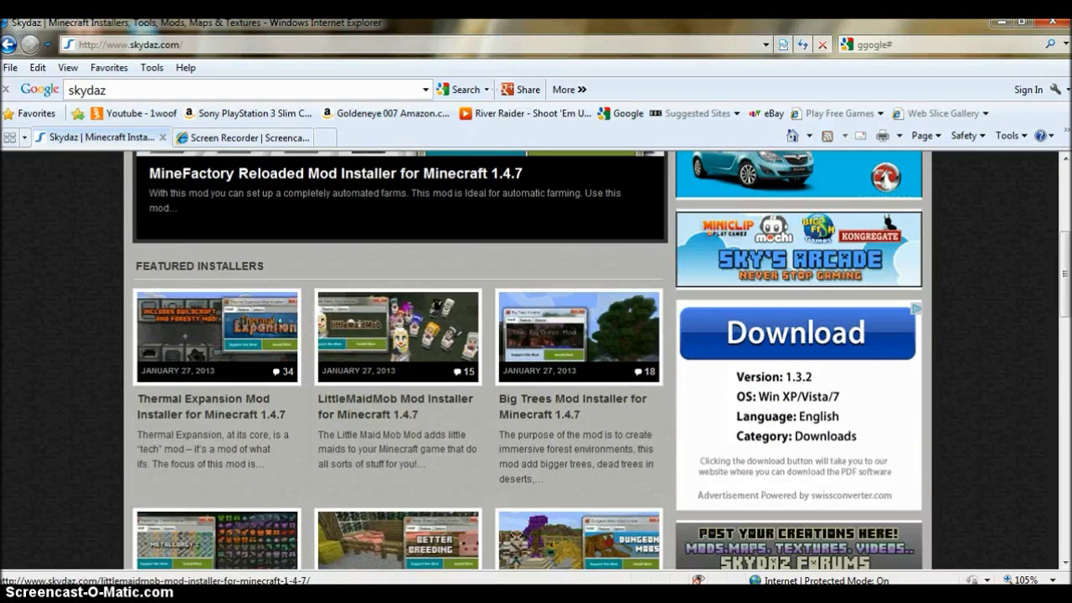
{"action": "scroll", "coordinate": [398, 335], "scroll_direction": "down", "scroll_amount": 3}
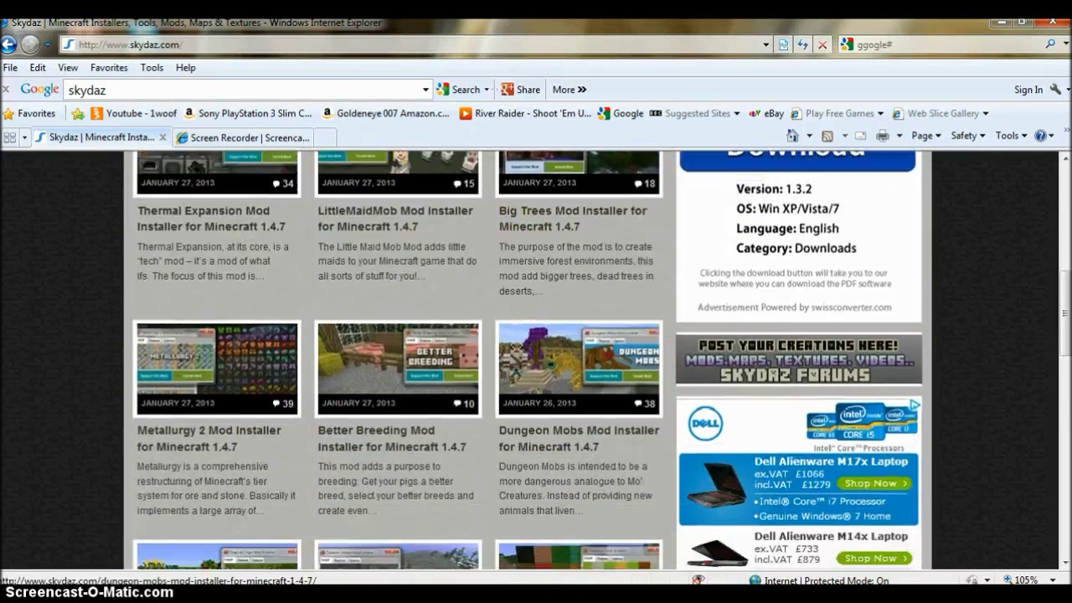
{"action": "scroll", "coordinate": [456, 377], "scroll_direction": "down", "scroll_amount": 2}
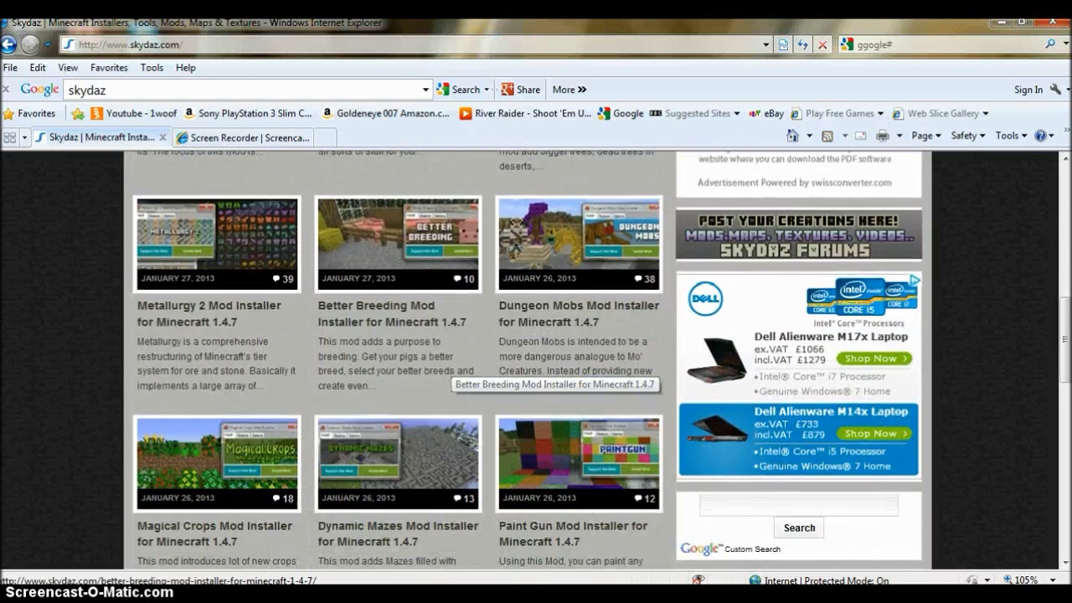
{"action": "left_click", "coordinate": [216, 243]}
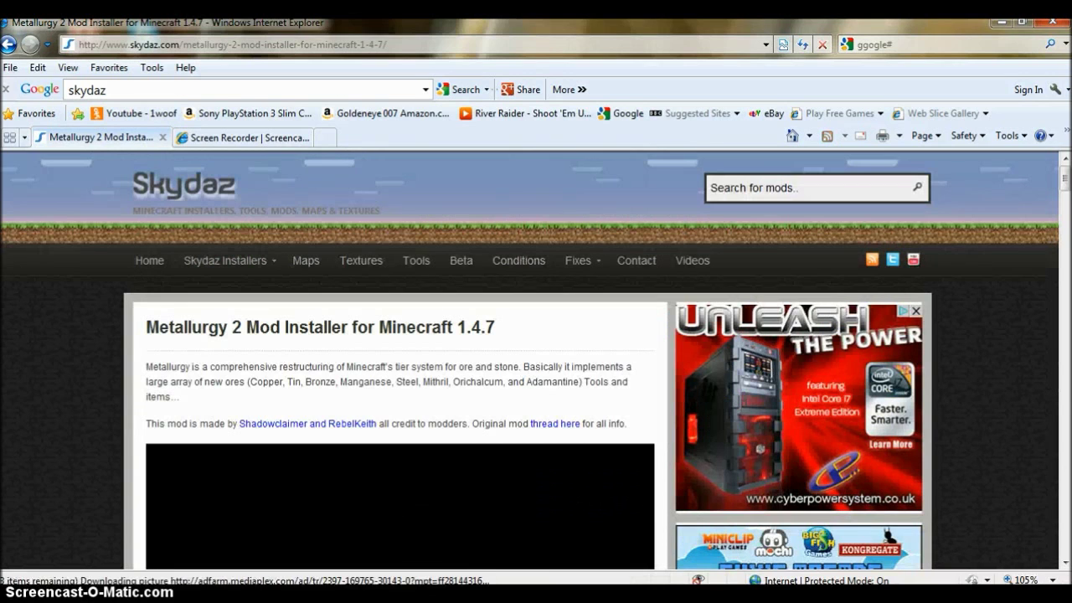
Step: Request the .exe version of the Metallurgy 2 installer from the downloads section of the mod page
{"action": "scroll", "coordinate": [536, 360], "scroll_direction": "down", "scroll_amount": 5}
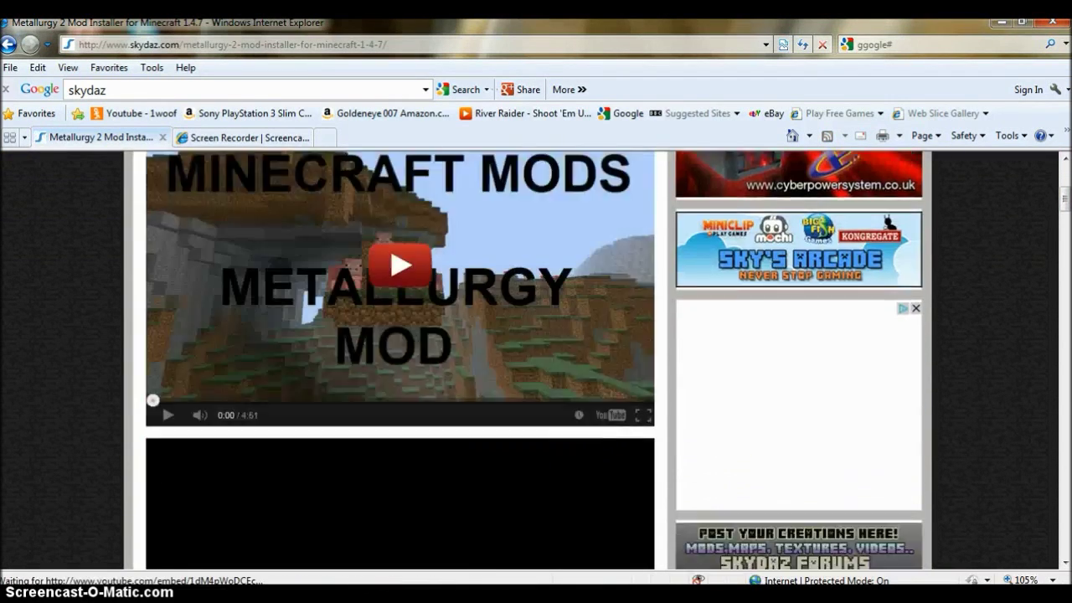
{"action": "scroll", "coordinate": [536, 360], "scroll_direction": "down", "scroll_amount": 5}
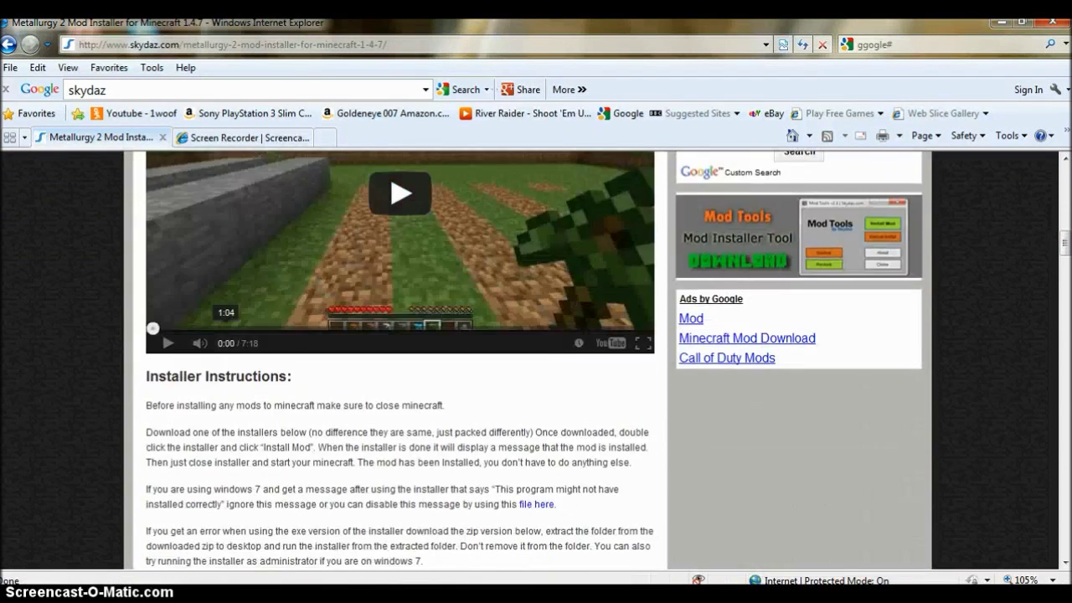
{"action": "scroll", "coordinate": [536, 360], "scroll_direction": "down", "scroll_amount": 2}
{"action": "scroll", "coordinate": [536, 361], "scroll_direction": "down", "scroll_amount": 3}
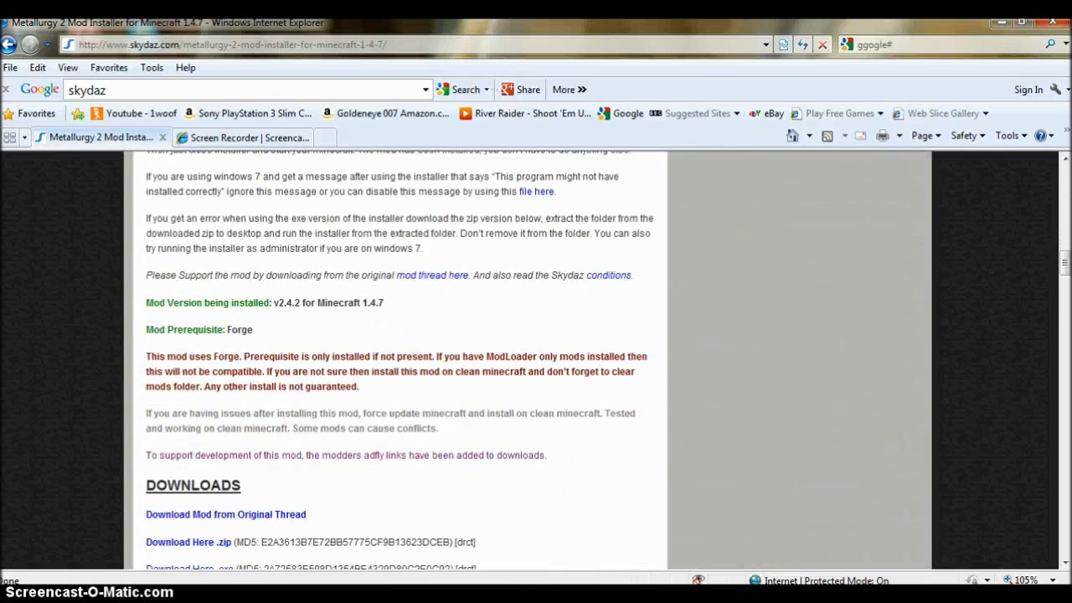
{"action": "scroll", "coordinate": [536, 360], "scroll_direction": "down", "scroll_amount": 1}
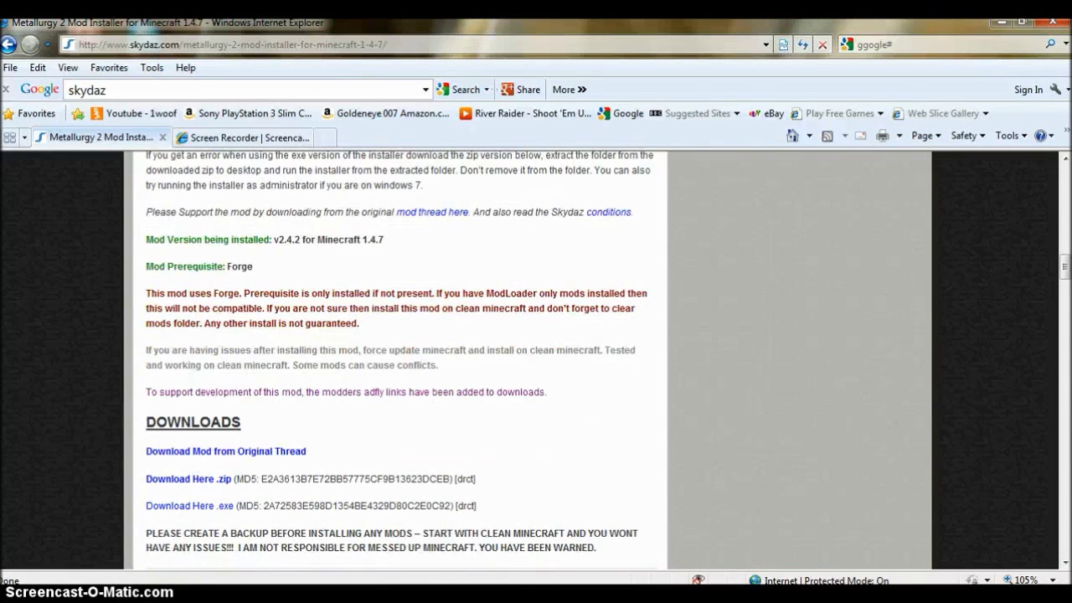
{"action": "scroll", "coordinate": [536, 360], "scroll_direction": "down", "scroll_amount": 2}
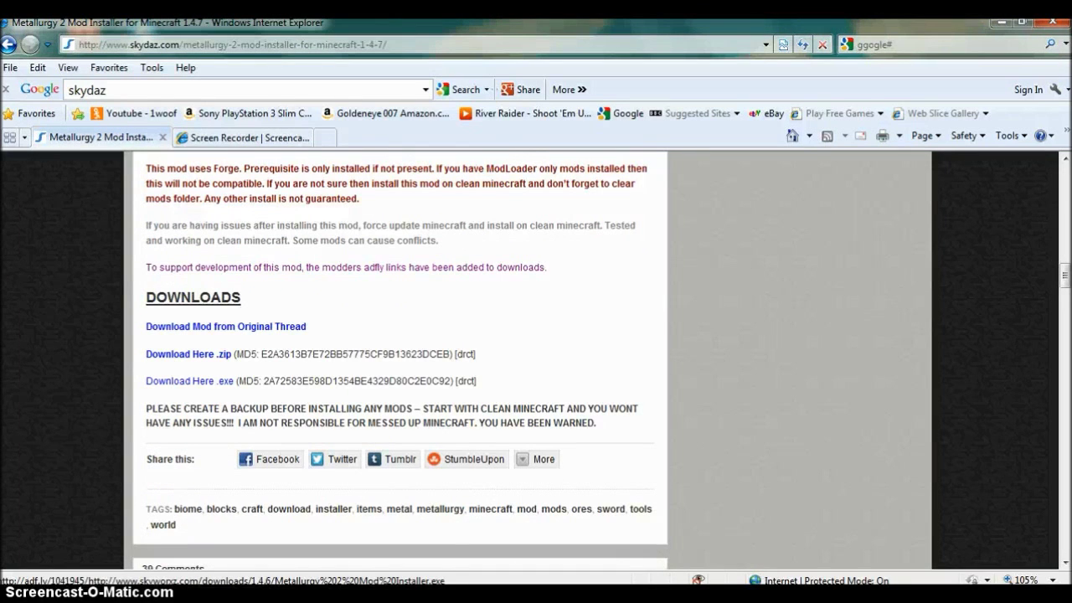
{"action": "left_click", "coordinate": [189, 381]}
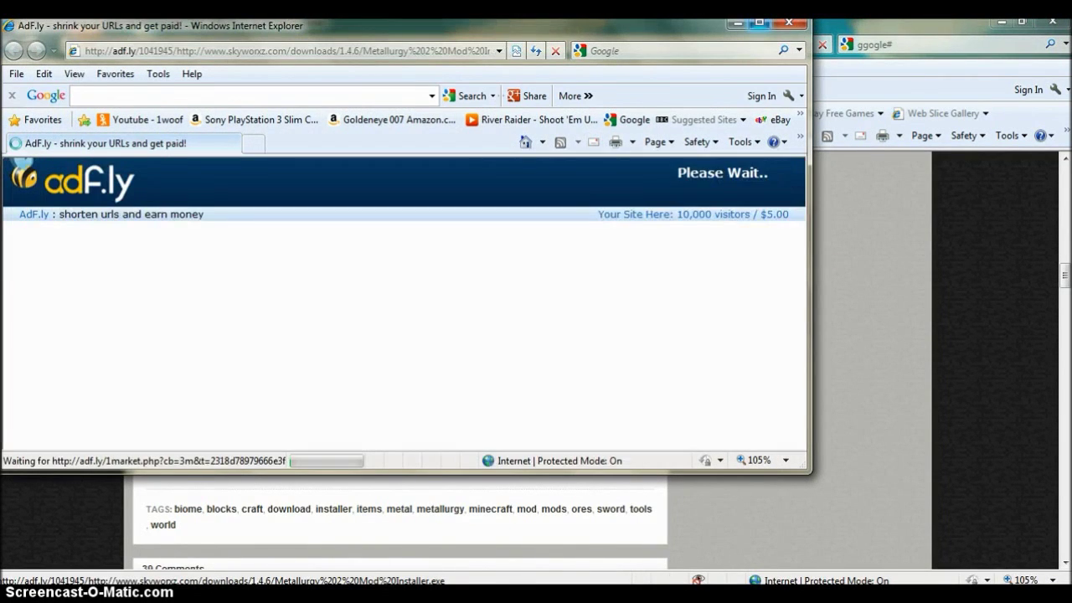
Step: Maximize the AdF.ly window and save Metallurgy 2 Mod Installer.exe to the Documents library
{"action": "left_click", "coordinate": [759, 22]}
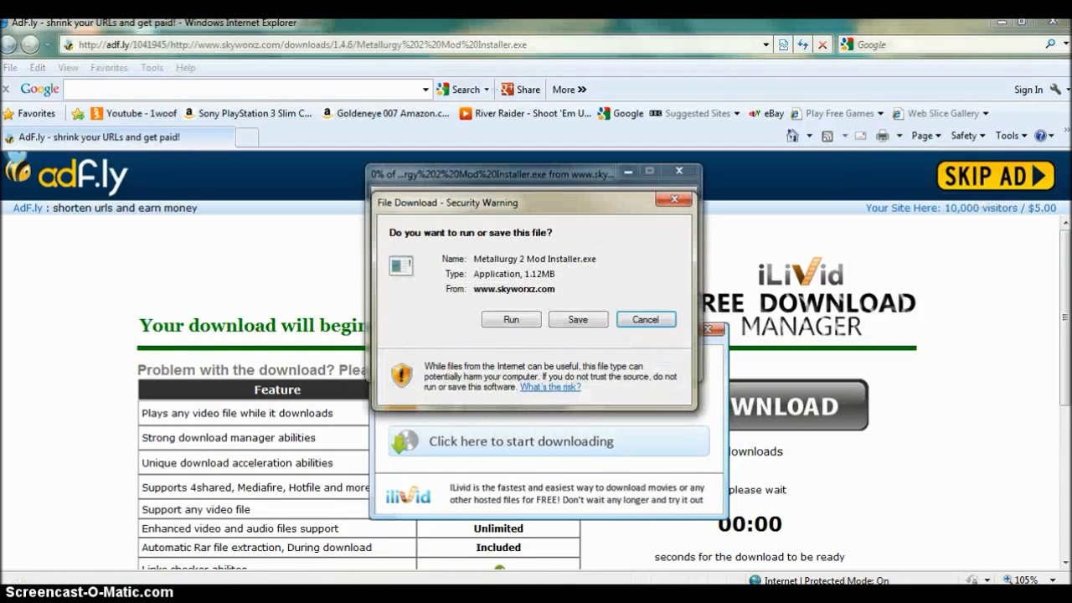
{"action": "left_click", "coordinate": [577, 319]}
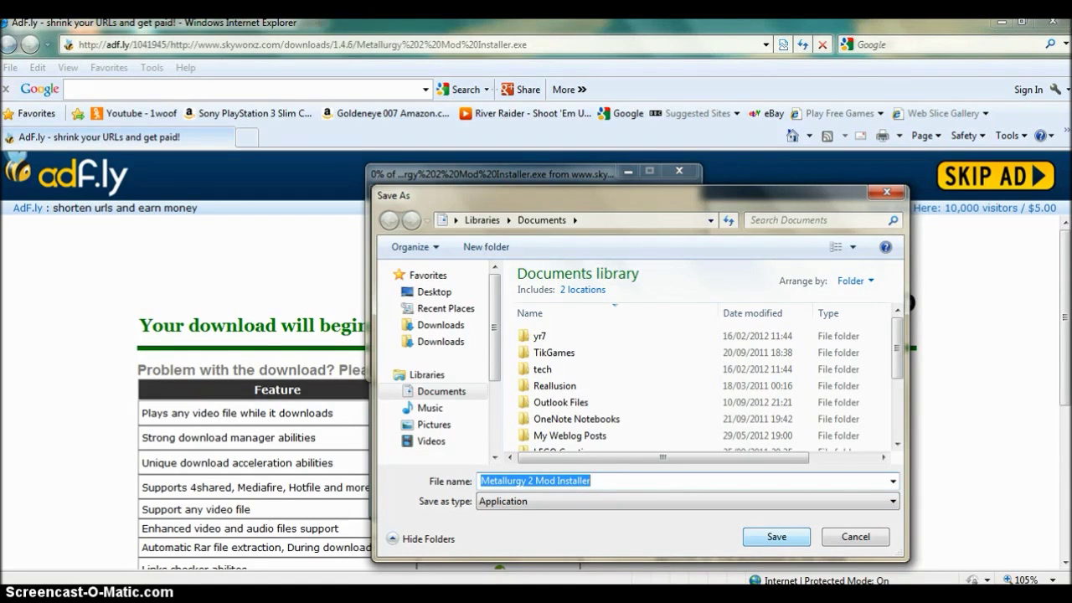
{"action": "key", "text": "Return"}
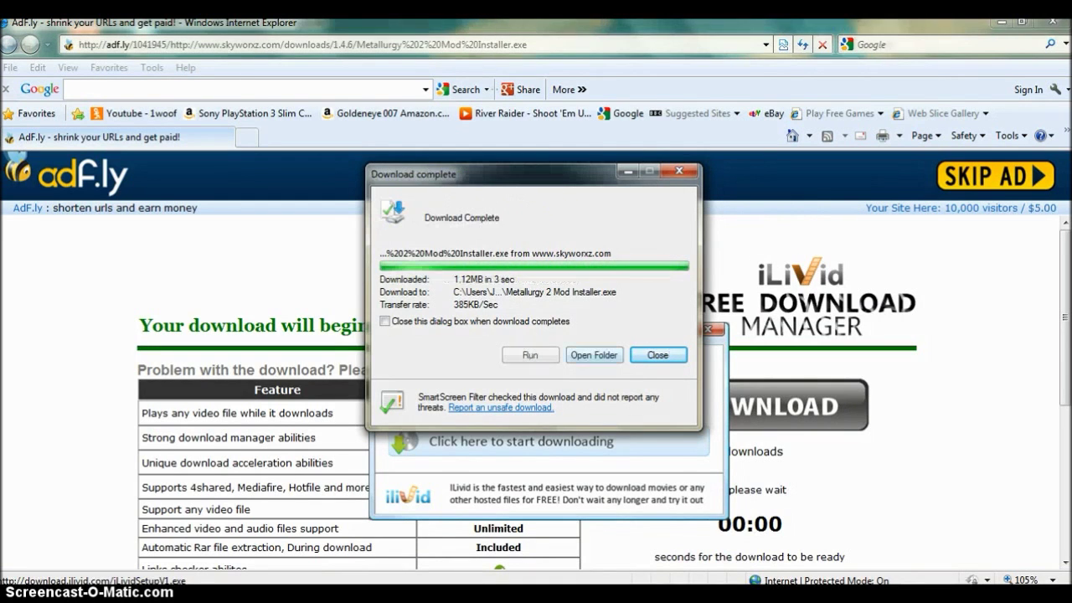
Step: Open the download's folder, try to run the Metallurgy 2 Mod Installer, and check the folder for the file
{"action": "left_click", "coordinate": [593, 355]}
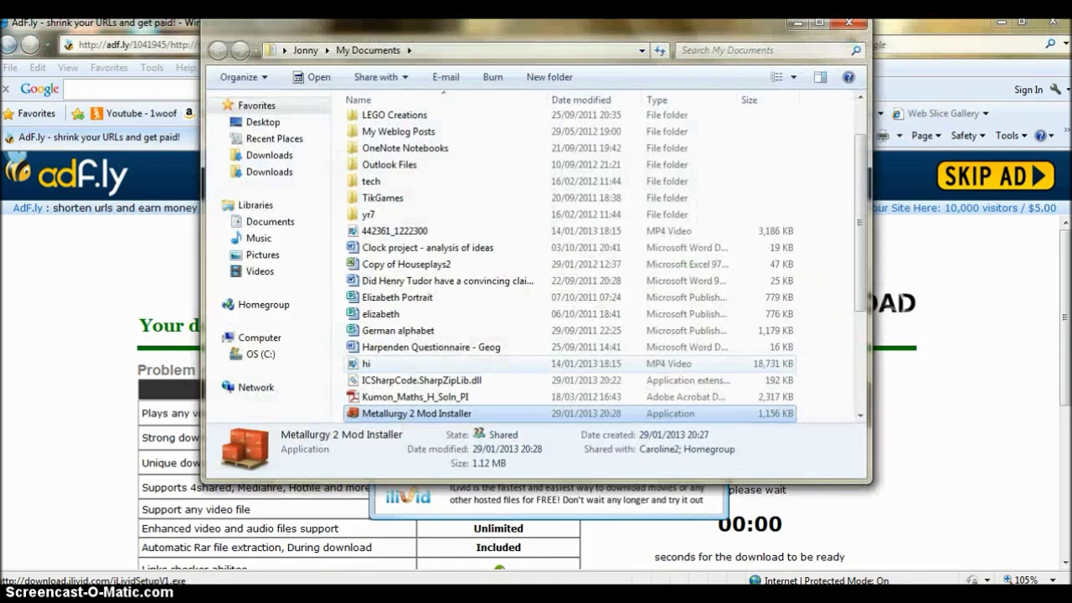
{"action": "key", "text": "Return"}
{"action": "left_click", "coordinate": [577, 323]}
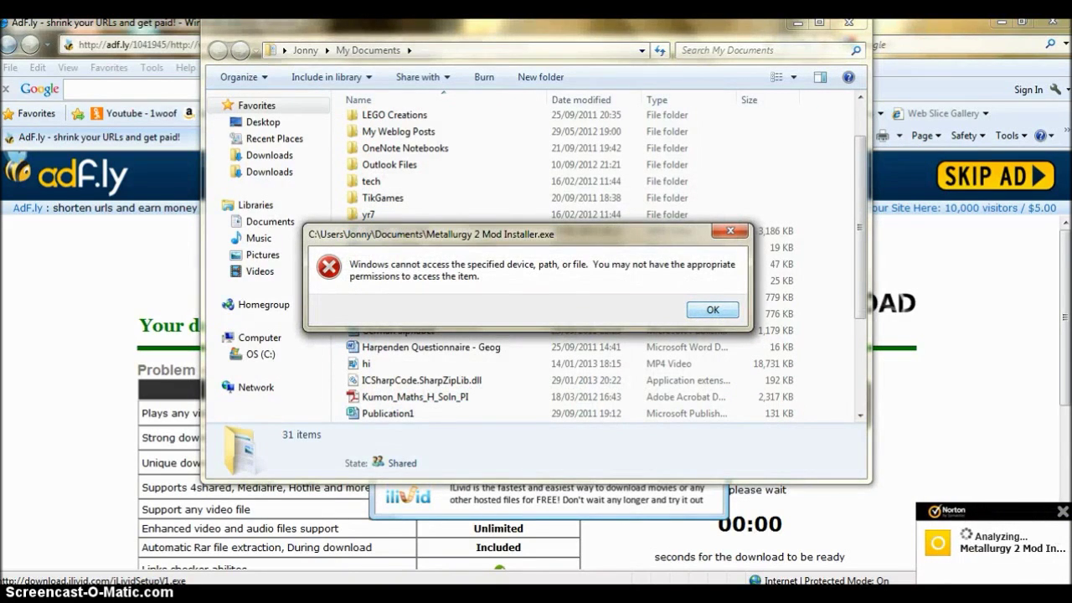
{"action": "key", "text": "Return"}
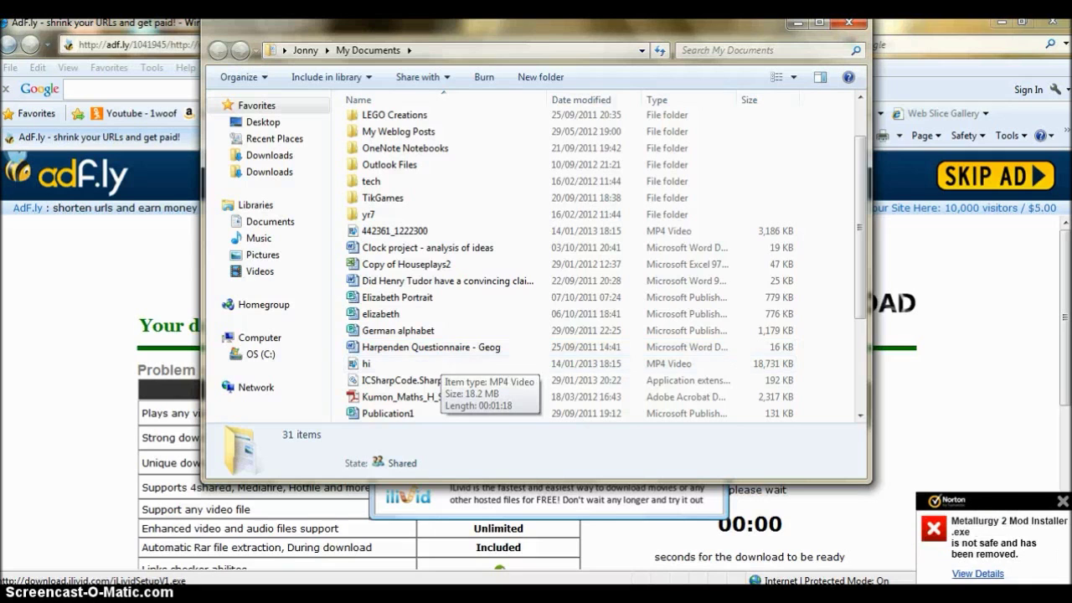
{"action": "scroll", "coordinate": [419, 364], "scroll_direction": "down", "scroll_amount": 2}
{"action": "scroll", "coordinate": [419, 377], "scroll_direction": "down", "scroll_amount": 2}
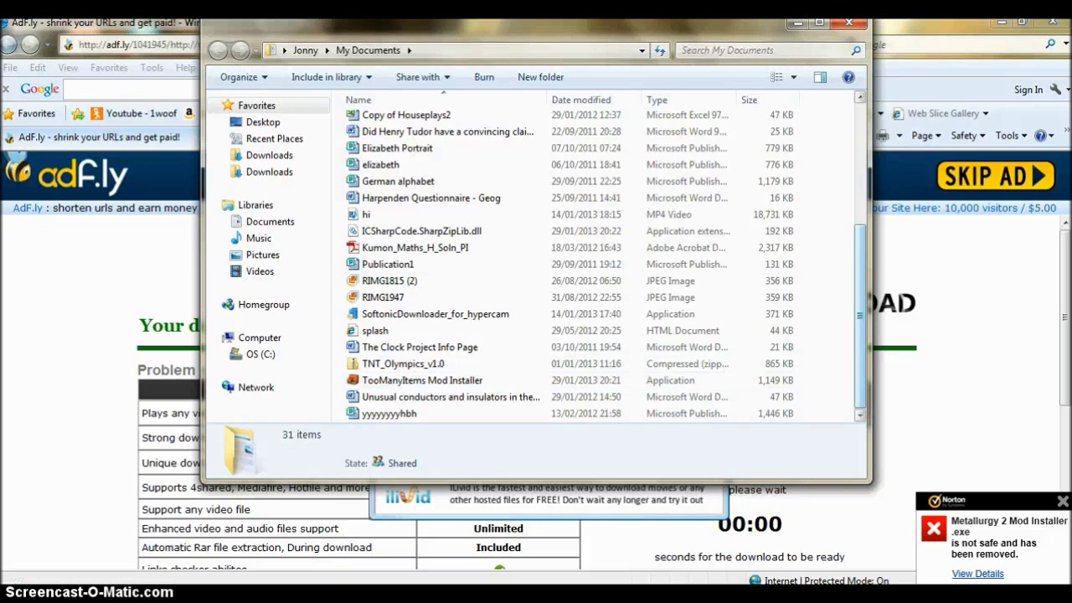
{"action": "scroll", "coordinate": [586, 265], "scroll_direction": "up", "scroll_amount": 3}
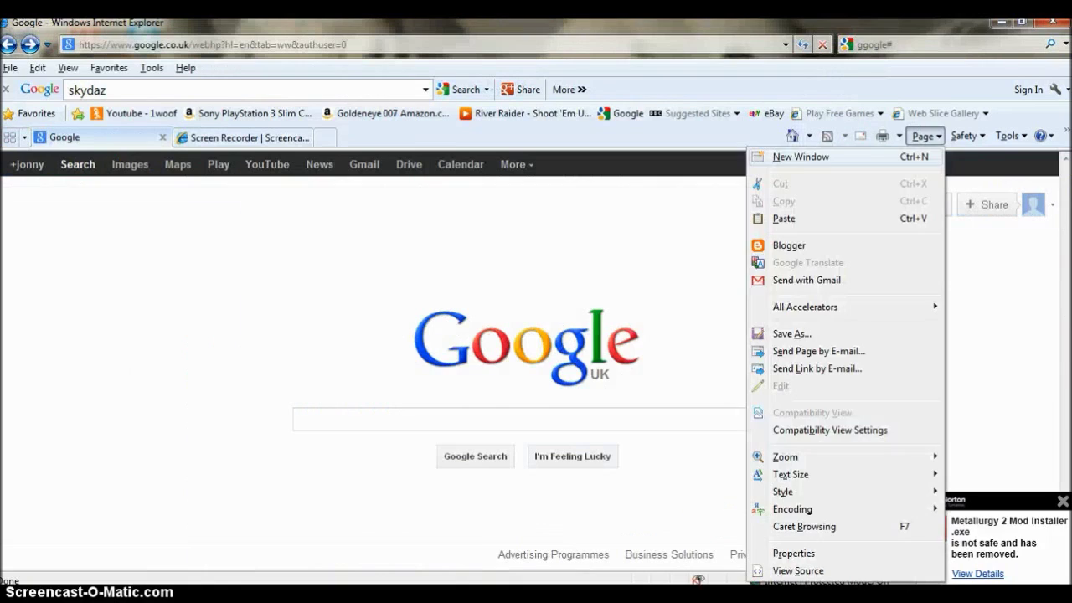
Step: Search for "skydaz" again from the Google home page and open the Skydaz website
{"action": "key", "text": "Escape"}
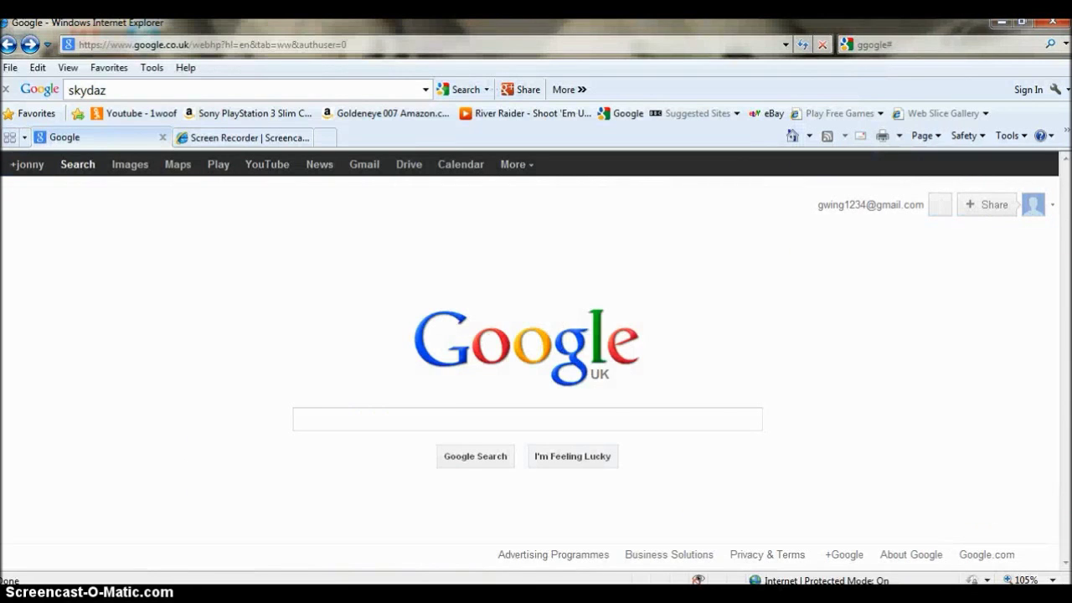
{"action": "left_click", "coordinate": [302, 419]}
{"action": "left_click", "coordinate": [301, 418]}
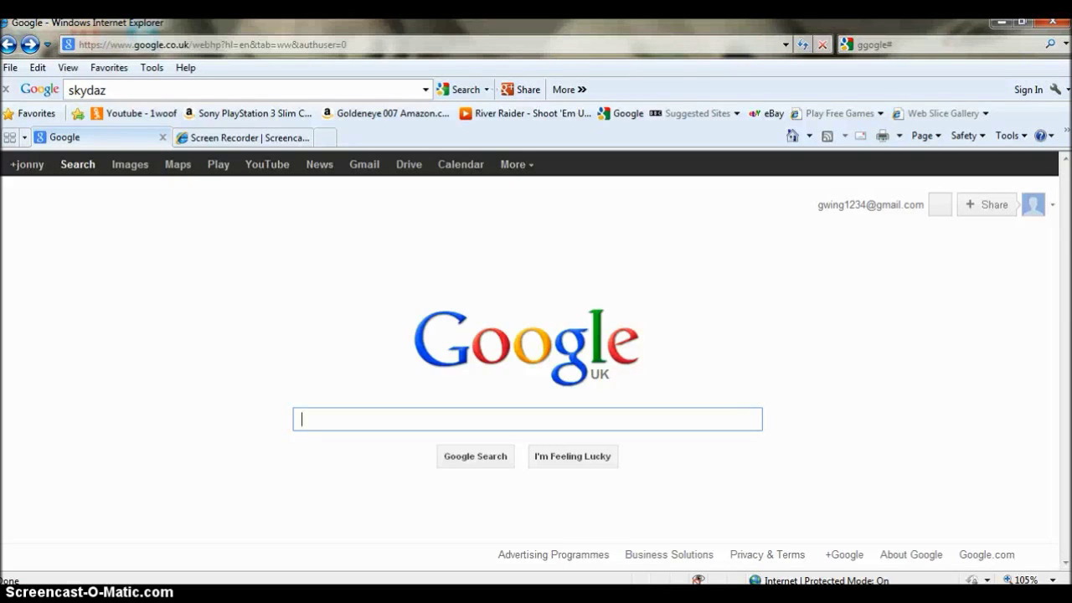
{"action": "type", "text": "skydaz"}
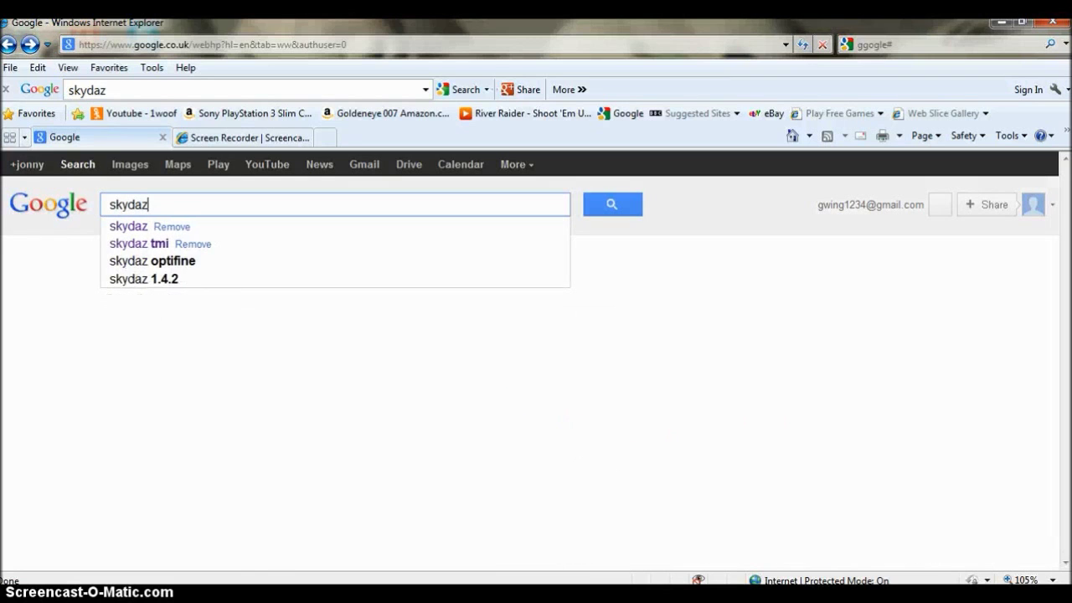
{"action": "key", "text": "Return"}
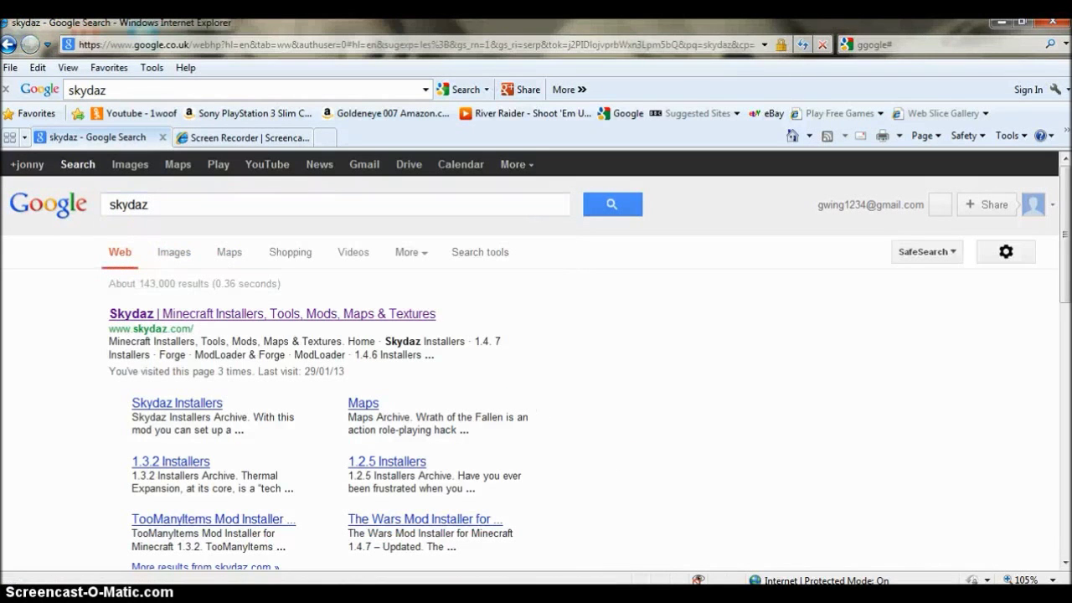
{"action": "left_click", "coordinate": [272, 313]}
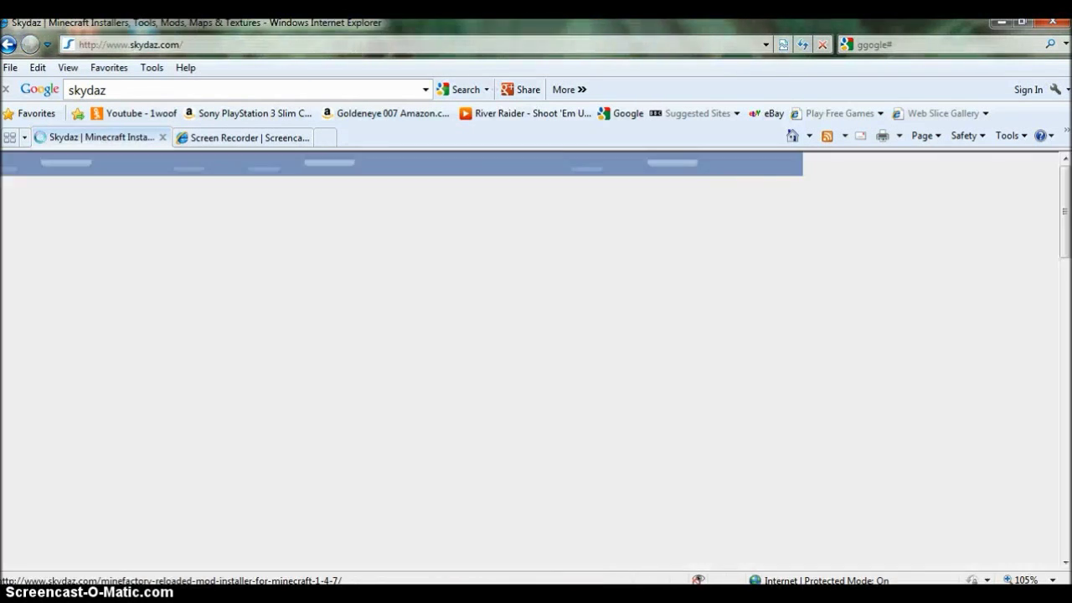
Step: Open the Paint Gun Mod Installer for Minecraft 1.4.7 page from the featured installers
{"action": "scroll", "coordinate": [398, 377], "scroll_direction": "down", "scroll_amount": 8}
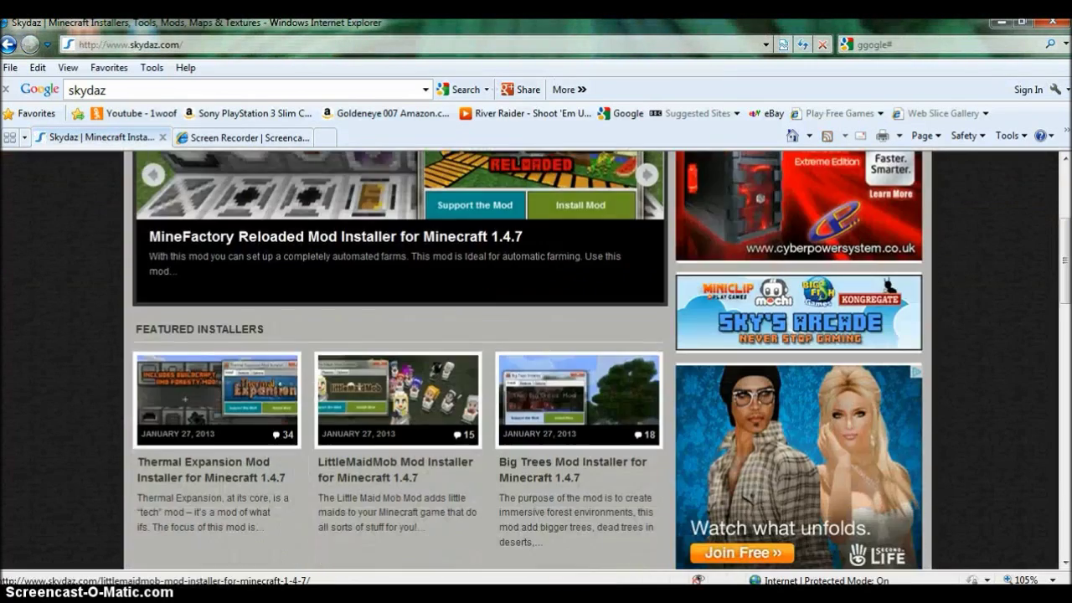
{"action": "scroll", "coordinate": [398, 352], "scroll_direction": "down", "scroll_amount": 3}
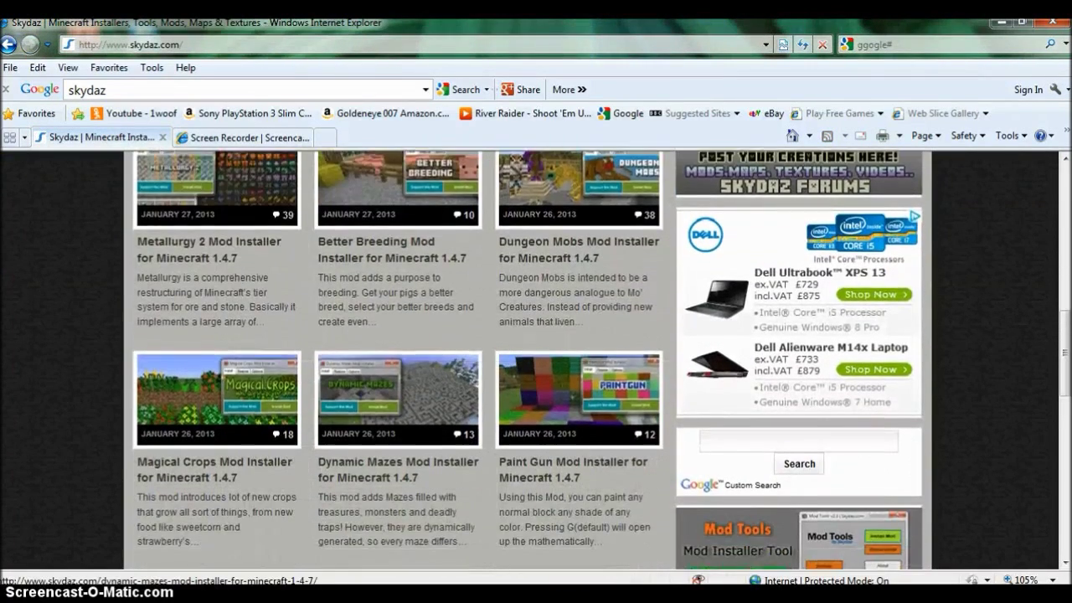
{"action": "scroll", "coordinate": [406, 347], "scroll_direction": "down", "scroll_amount": 1}
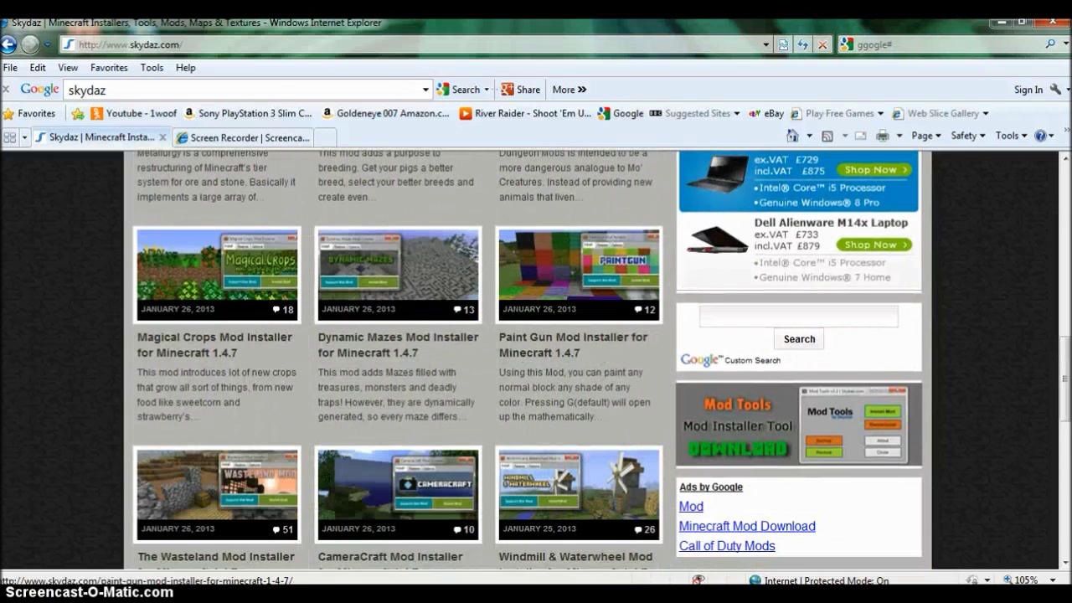
{"action": "scroll", "coordinate": [569, 287], "scroll_direction": "down", "scroll_amount": 1}
{"action": "left_click", "coordinate": [554, 223]}
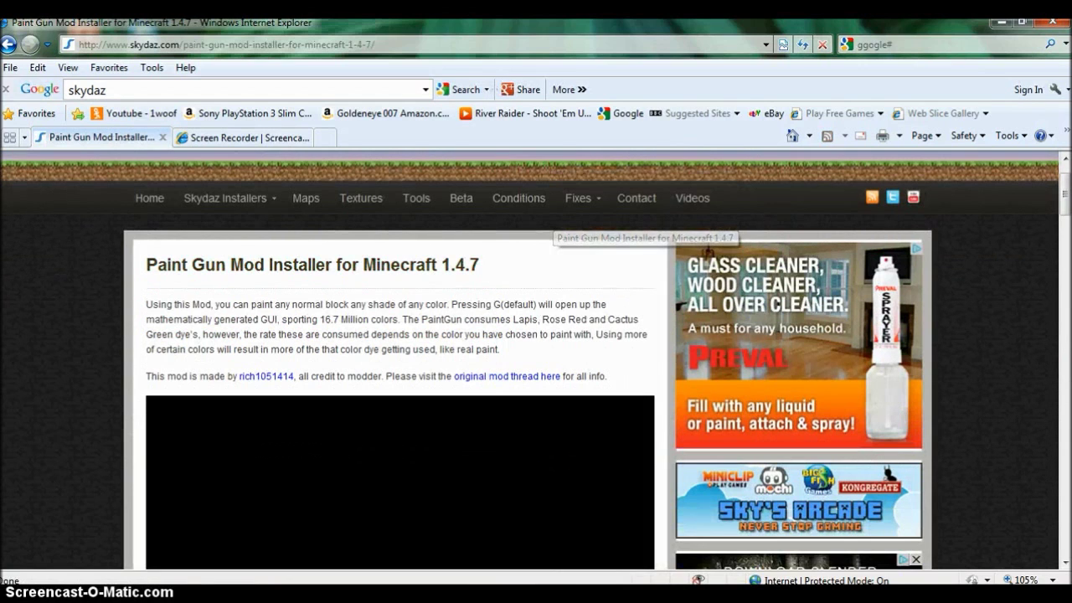
Step: Find the Downloads section of the Paint Gun Mod Installer page and open its .exe download link
{"action": "scroll", "coordinate": [535, 360], "scroll_direction": "down", "scroll_amount": 1}
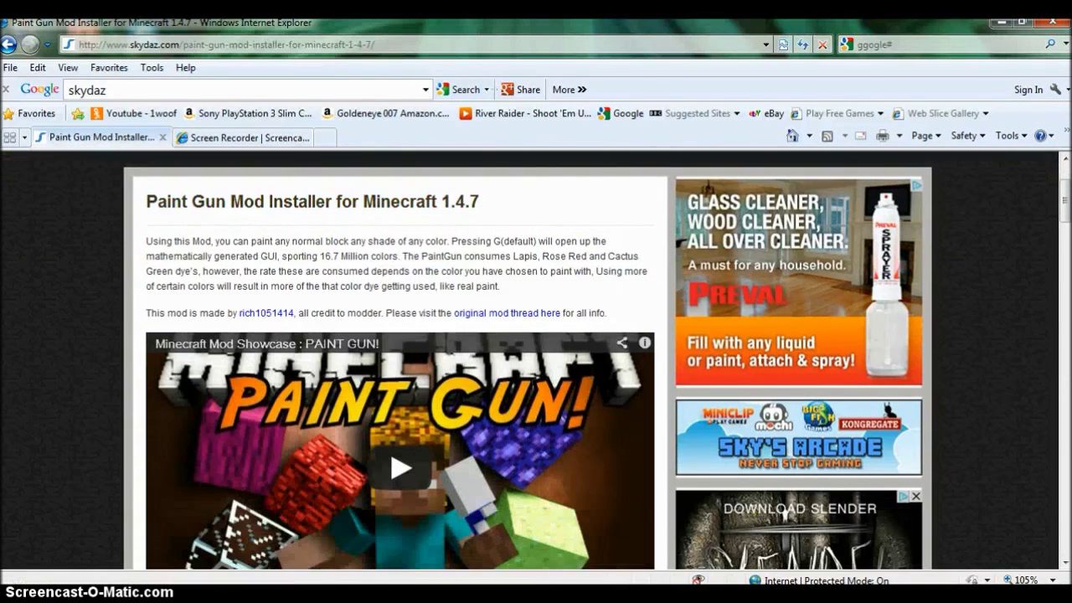
{"action": "scroll", "coordinate": [386, 352], "scroll_direction": "down", "scroll_amount": 4}
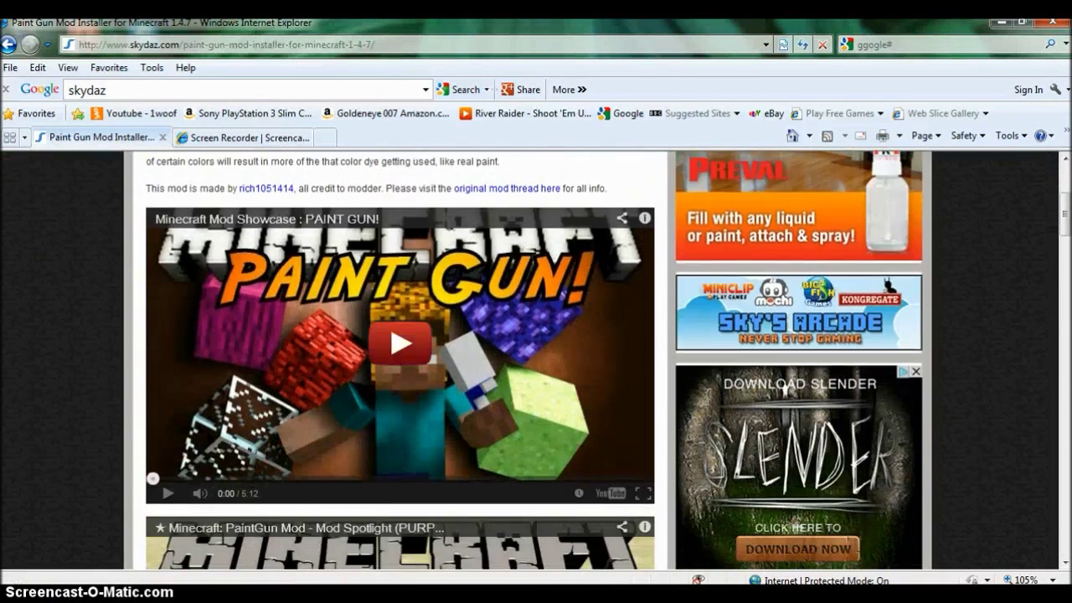
{"action": "scroll", "coordinate": [536, 360], "scroll_direction": "down", "scroll_amount": 8}
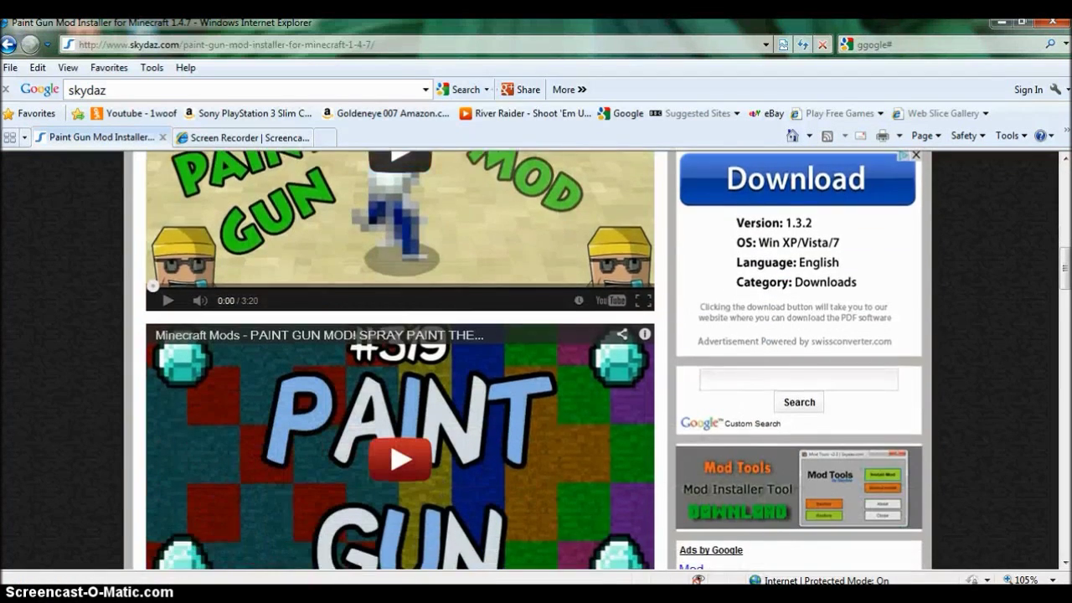
{"action": "scroll", "coordinate": [536, 360], "scroll_direction": "down", "scroll_amount": 6}
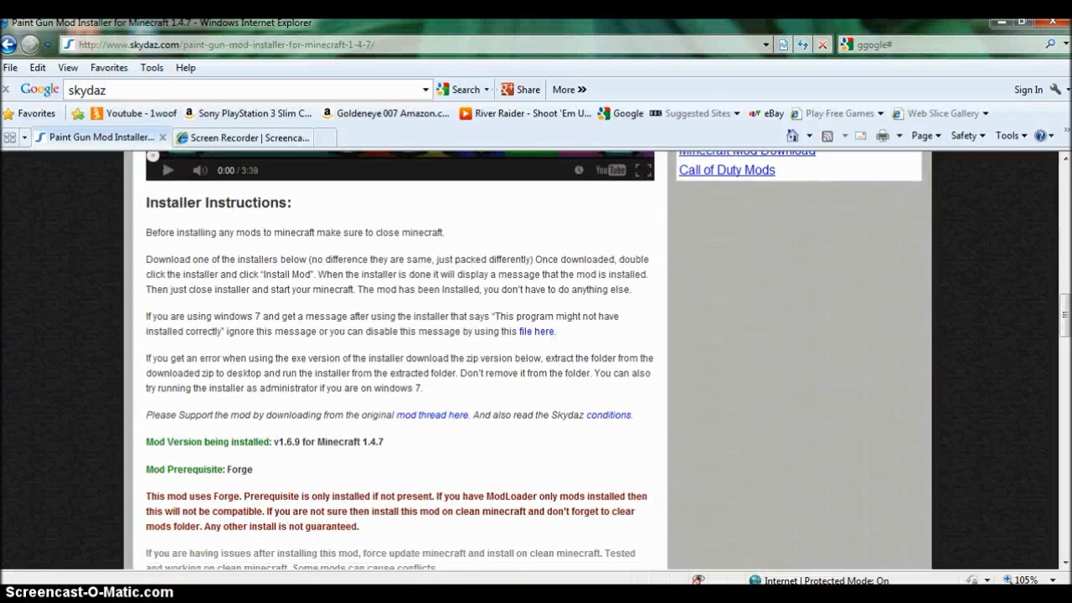
{"action": "scroll", "coordinate": [536, 360], "scroll_direction": "down", "scroll_amount": 1}
{"action": "scroll", "coordinate": [536, 360], "scroll_direction": "down", "scroll_amount": 5}
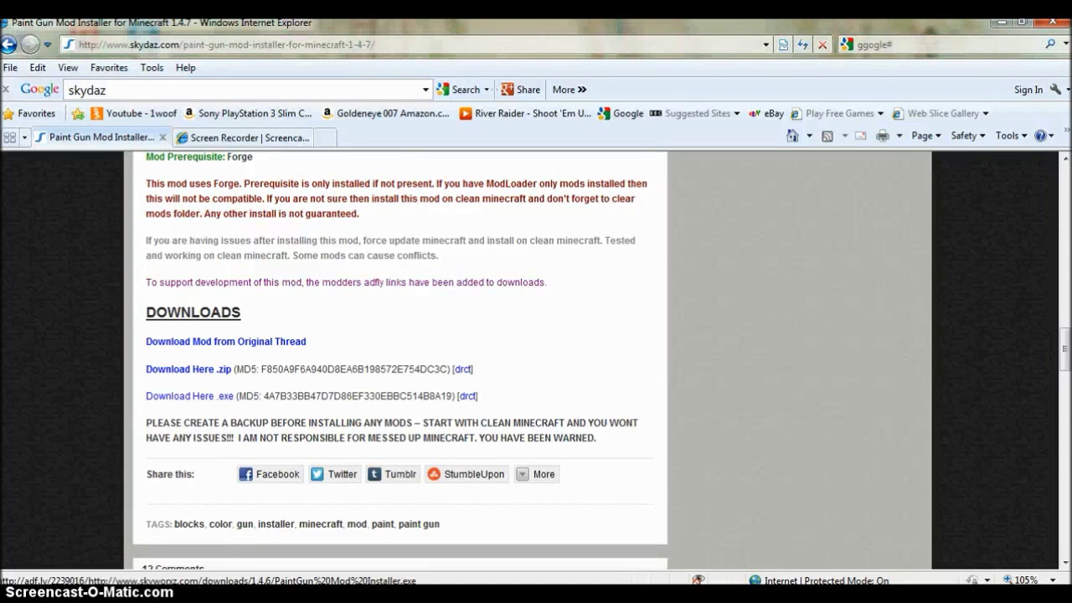
{"action": "left_click", "coordinate": [189, 395]}
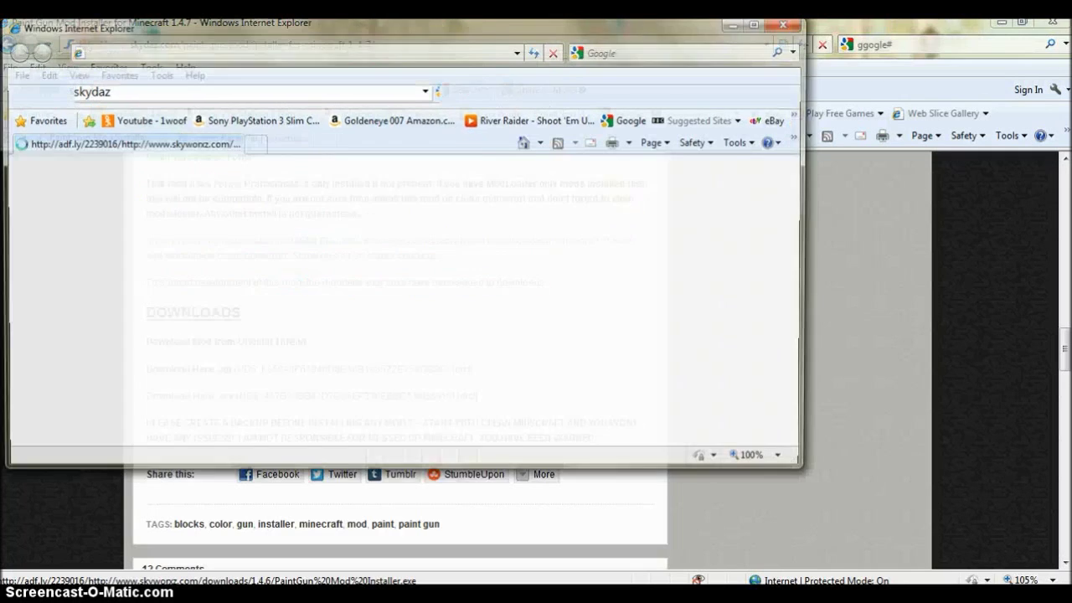
Step: Maximize the AdF.ly window, skip the ad and save PaintGun Mod Installer.exe to the Documents library
{"action": "left_click", "coordinate": [759, 22]}
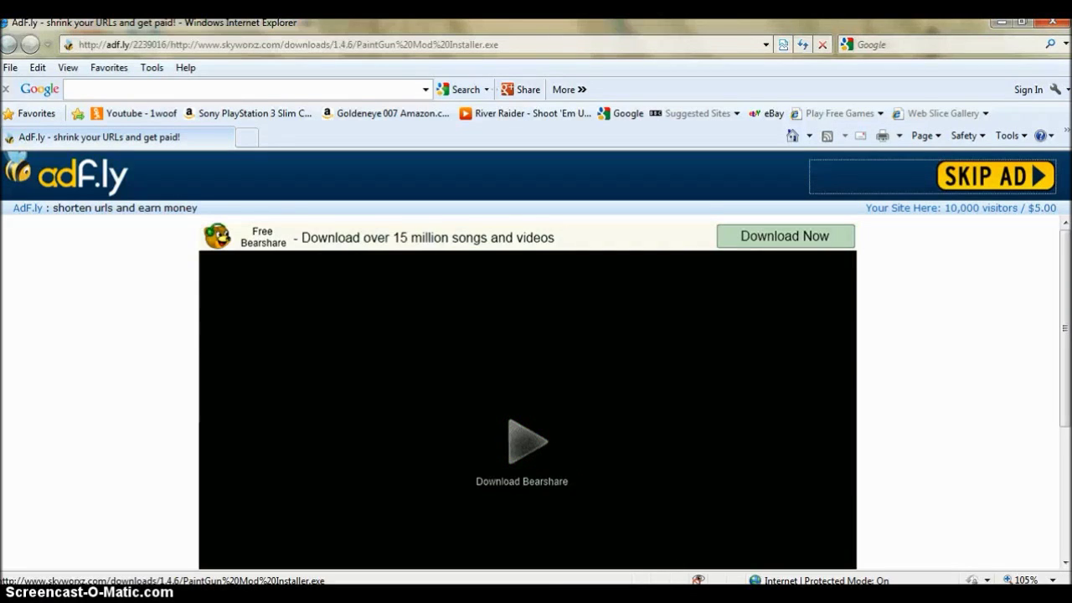
{"action": "left_click", "coordinate": [980, 177]}
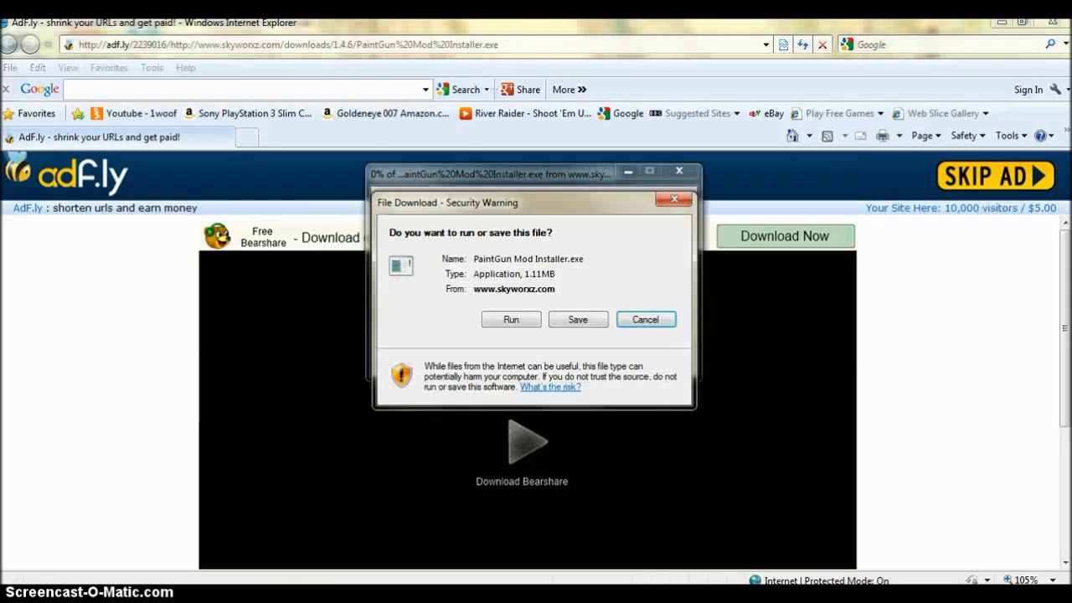
{"action": "key", "text": "Return"}
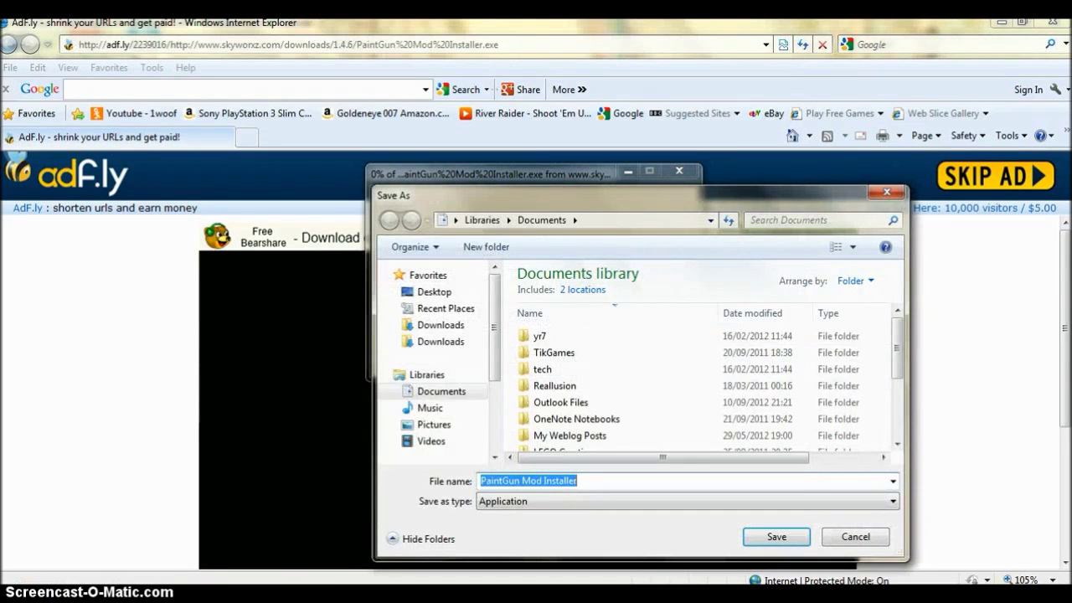
{"action": "key", "text": "Return"}
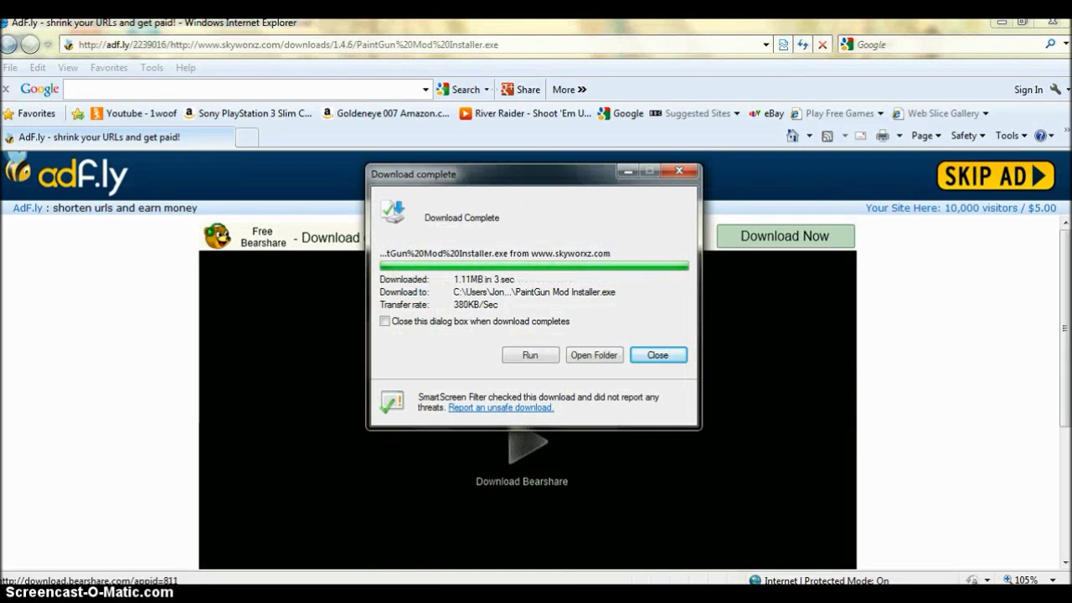
Step: Open the download's folder and run the PaintGun Mod Installer
{"action": "left_click", "coordinate": [582, 355]}
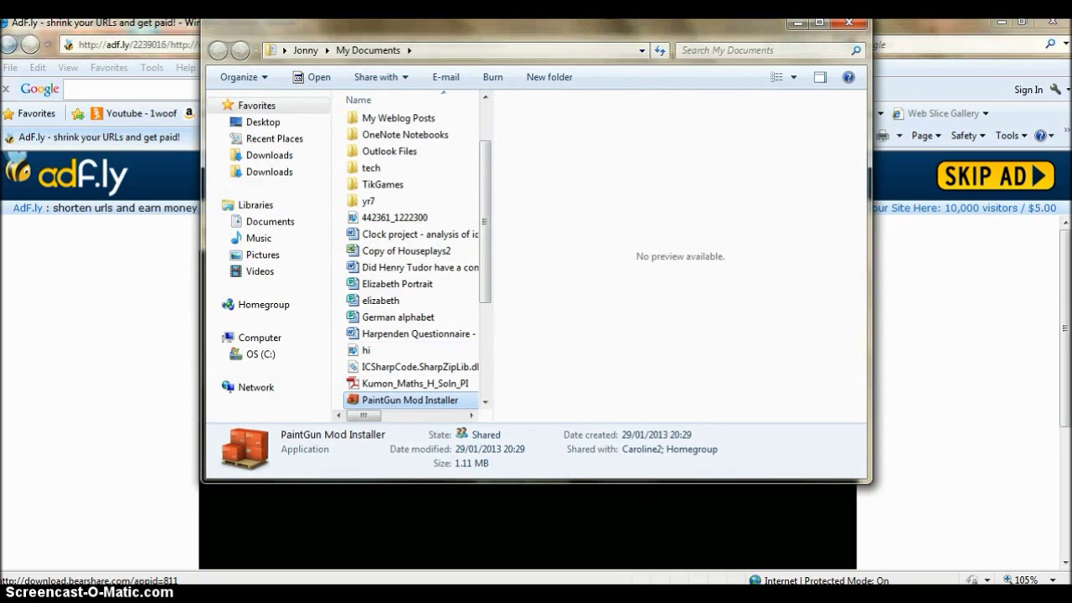
{"action": "double_click", "coordinate": [409, 400]}
{"action": "left_click", "coordinate": [578, 323]}
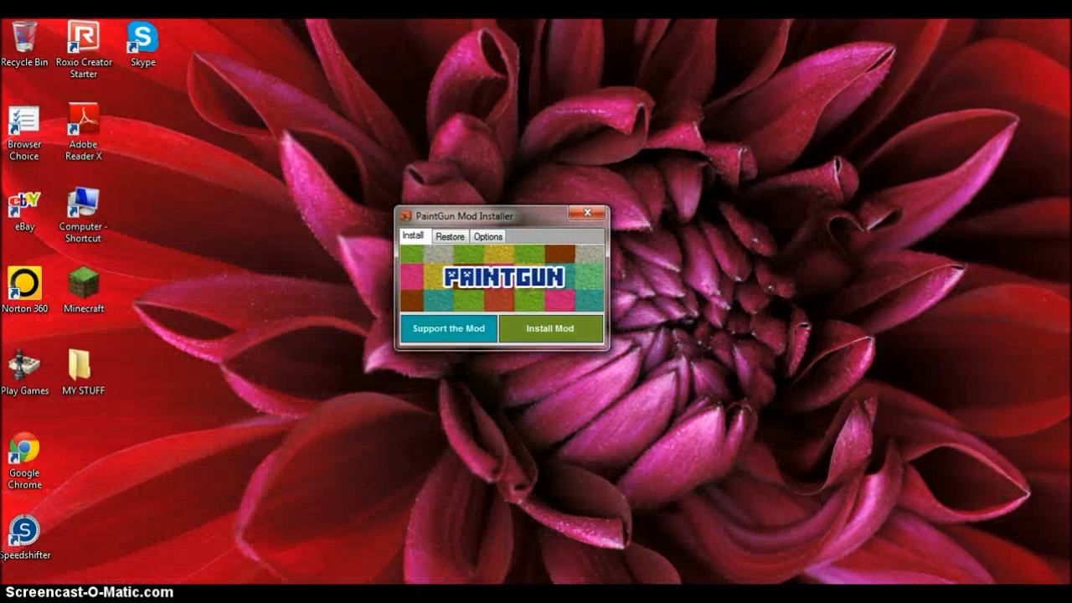
Step: Look through the installer's Options and Restore pages and return to the Install page
{"action": "left_click", "coordinate": [487, 236]}
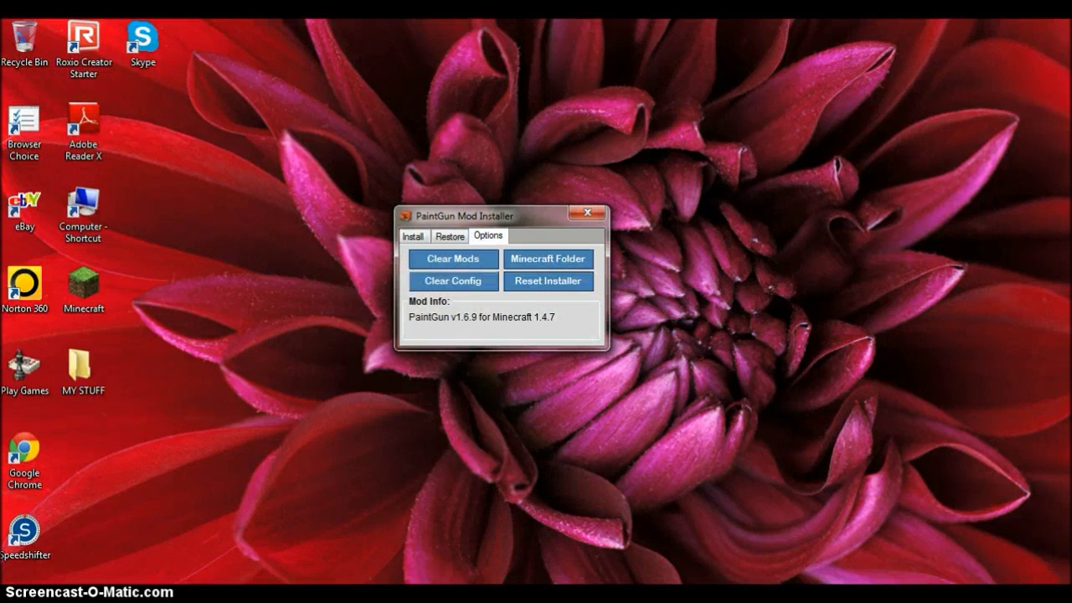
{"action": "left_click", "coordinate": [449, 236]}
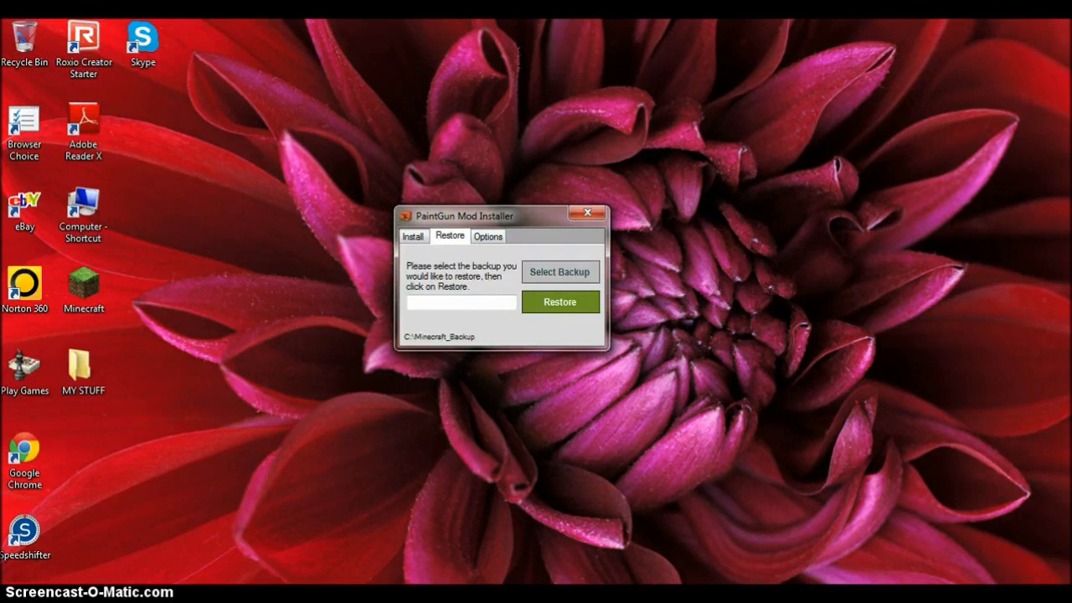
{"action": "left_click", "coordinate": [414, 236]}
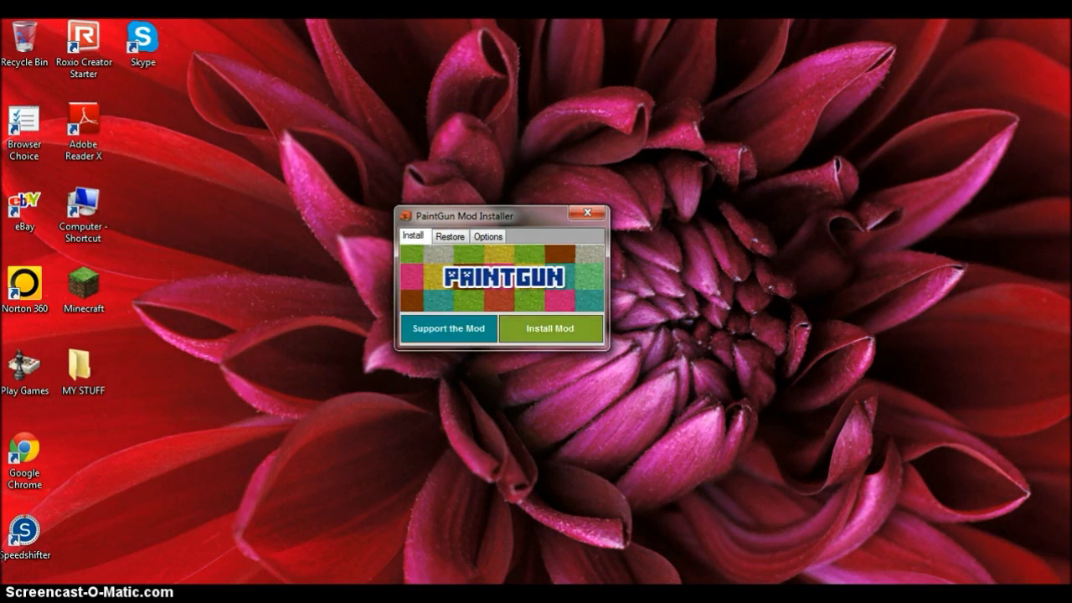
Step: Install the PaintGun mod with a Minecraft backup made first, and mark the program as installed correctly
{"action": "left_click", "coordinate": [550, 329]}
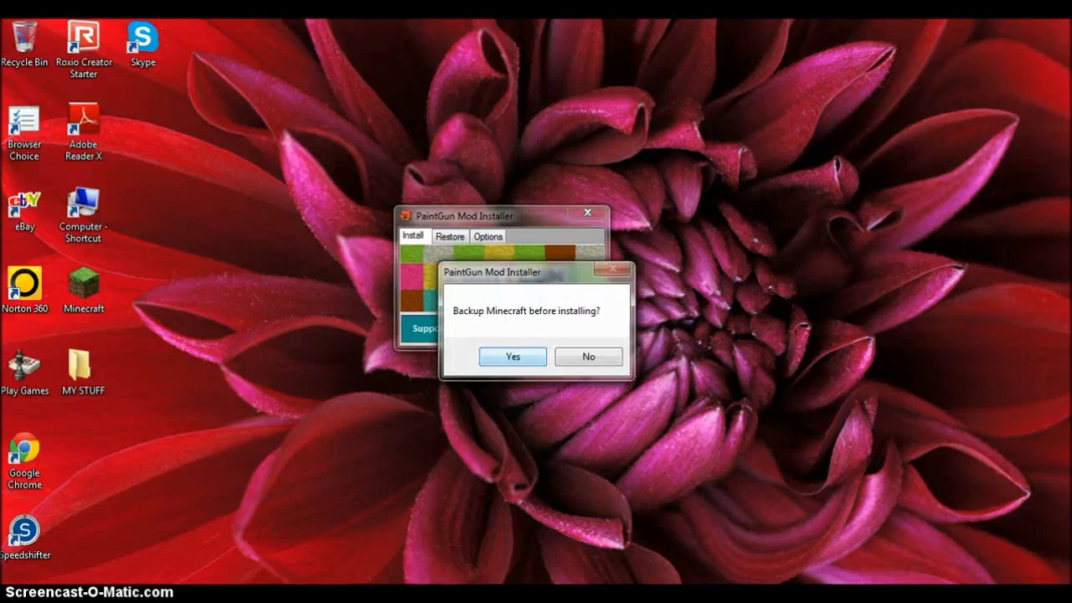
{"action": "left_click", "coordinate": [513, 357]}
{"action": "key", "text": "Return"}
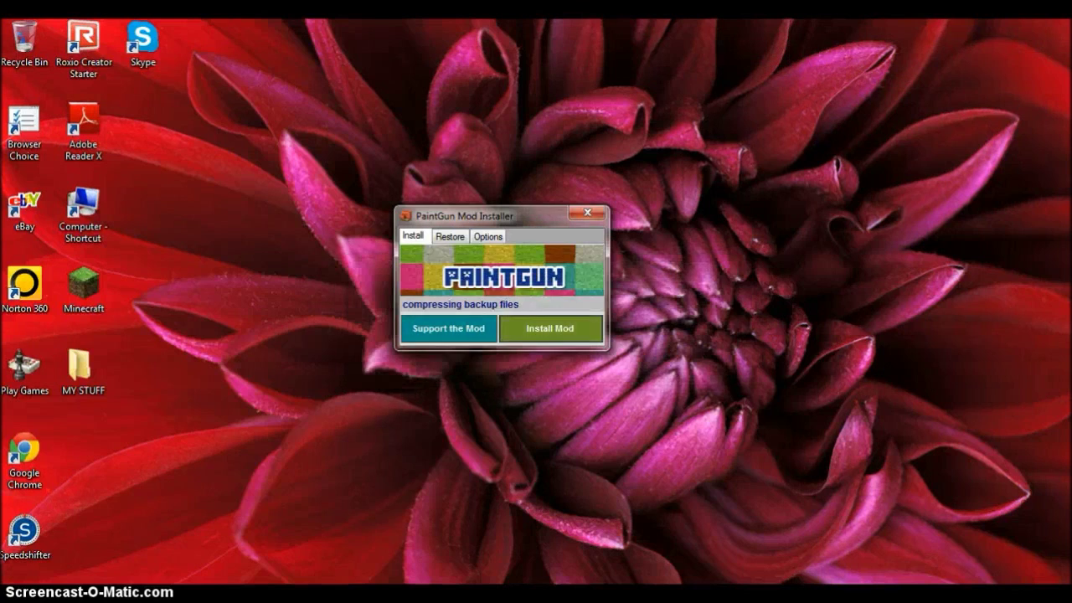
{"action": "left_click_drag", "start_coordinate": [502, 215], "coordinate": [503, 209]}
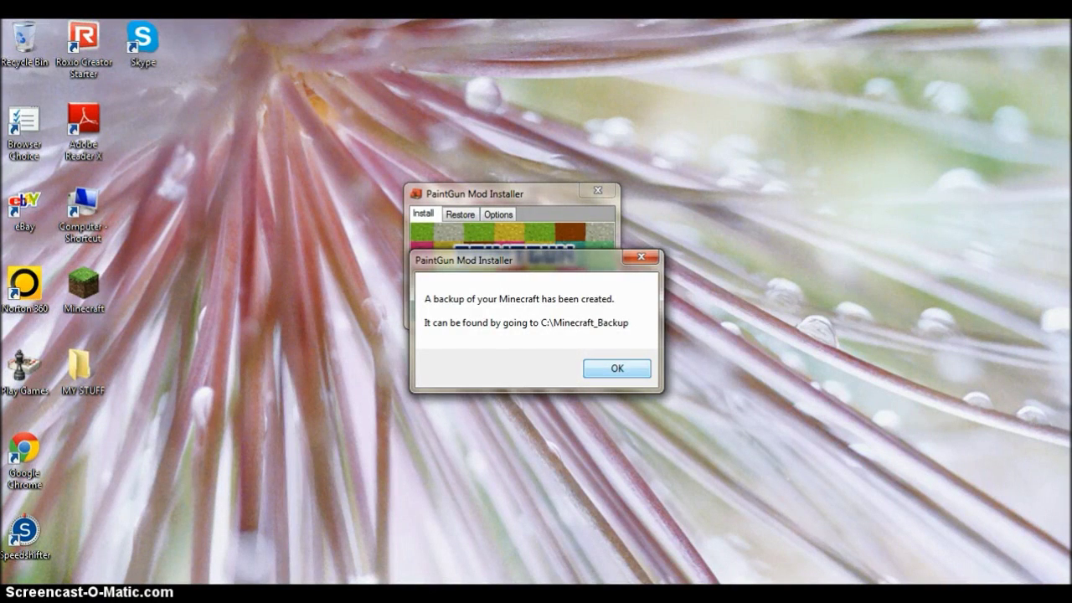
{"action": "key", "text": "Return"}
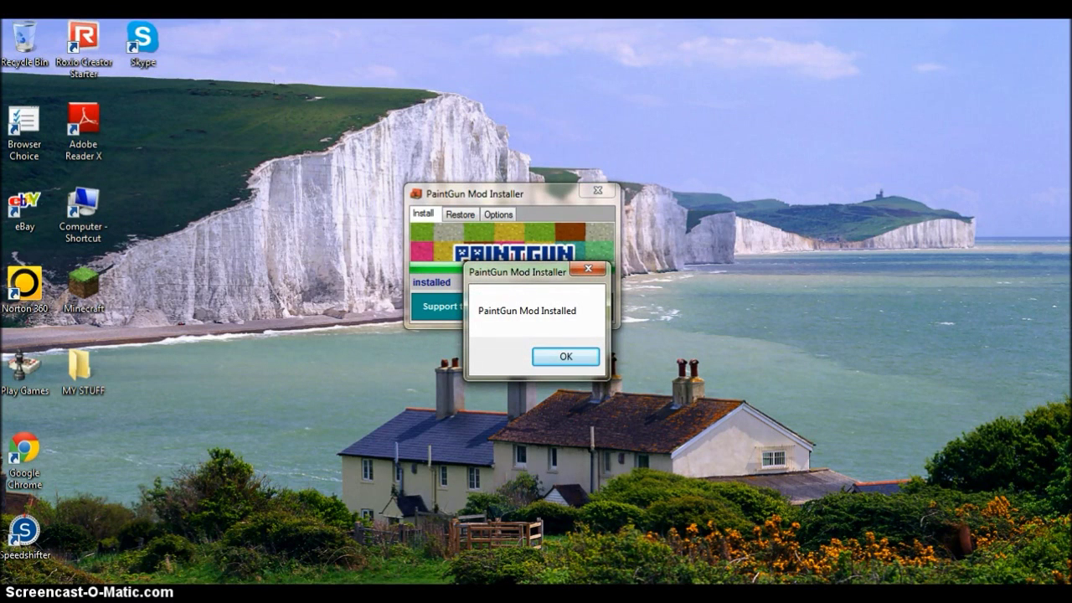
{"action": "left_click", "coordinate": [565, 343]}
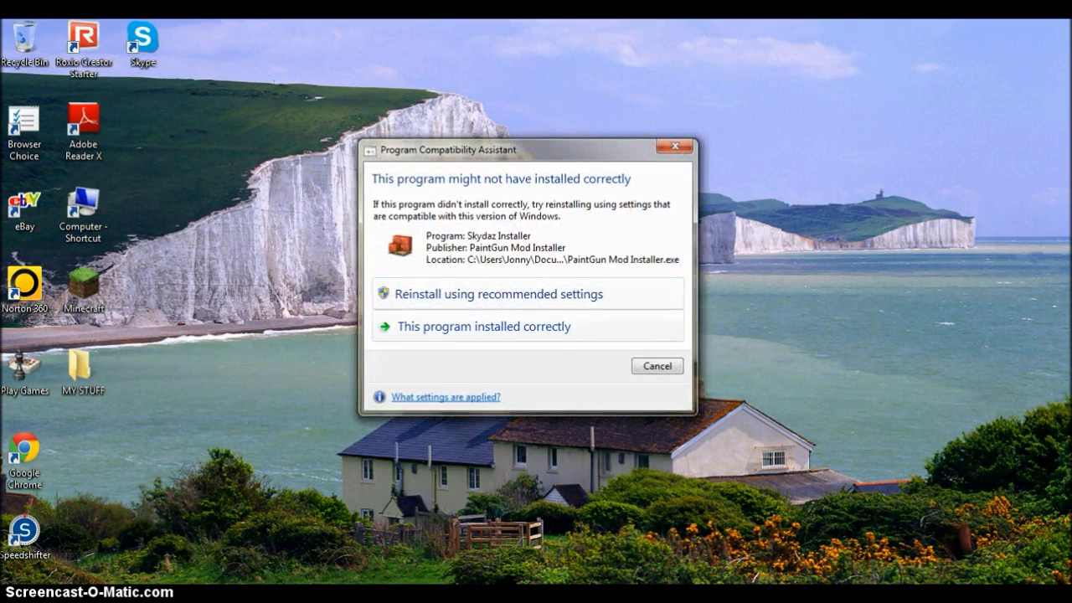
{"action": "left_click", "coordinate": [469, 326]}
Step: Launch Minecraft, log in with the remembered account and check the mod list for PaintMod
{"action": "left_click", "coordinate": [83, 289]}
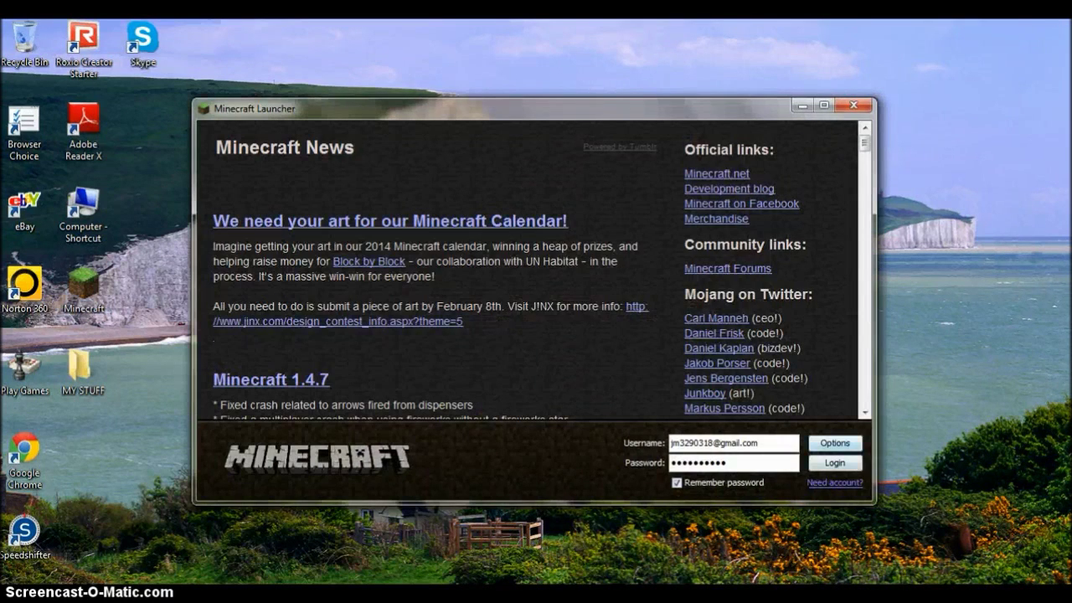
{"action": "key", "text": "Return"}
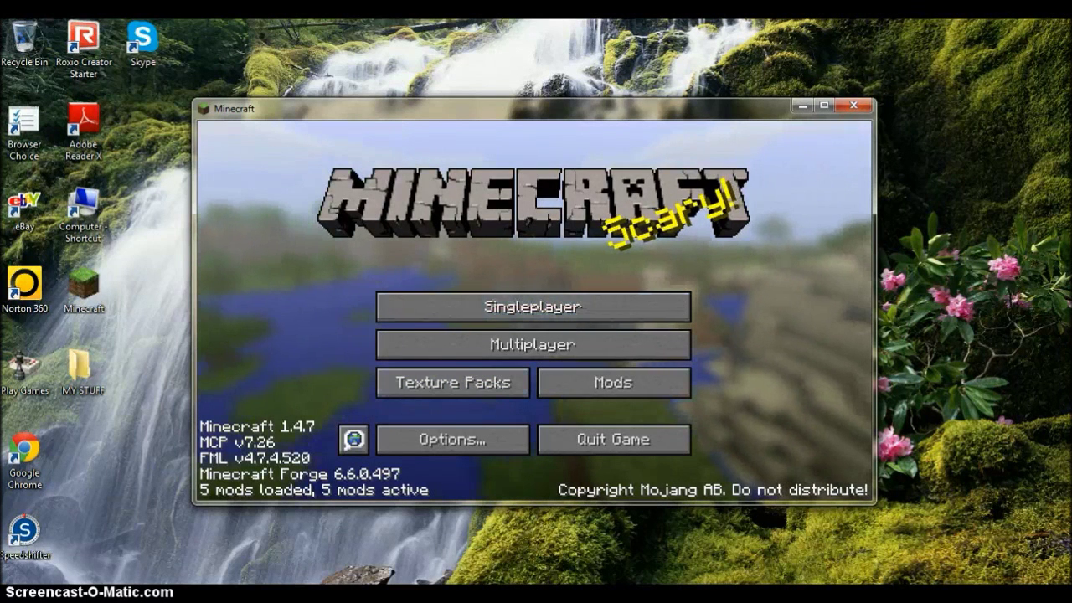
{"action": "left_click", "coordinate": [613, 382]}
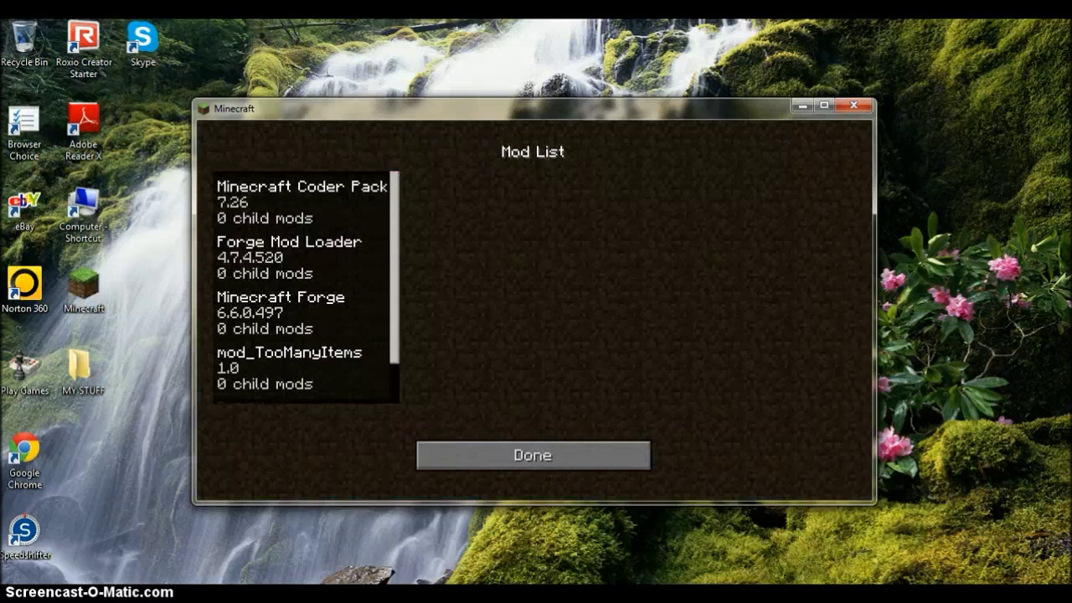
{"action": "scroll", "coordinate": [306, 286], "scroll_direction": "down", "scroll_amount": 1}
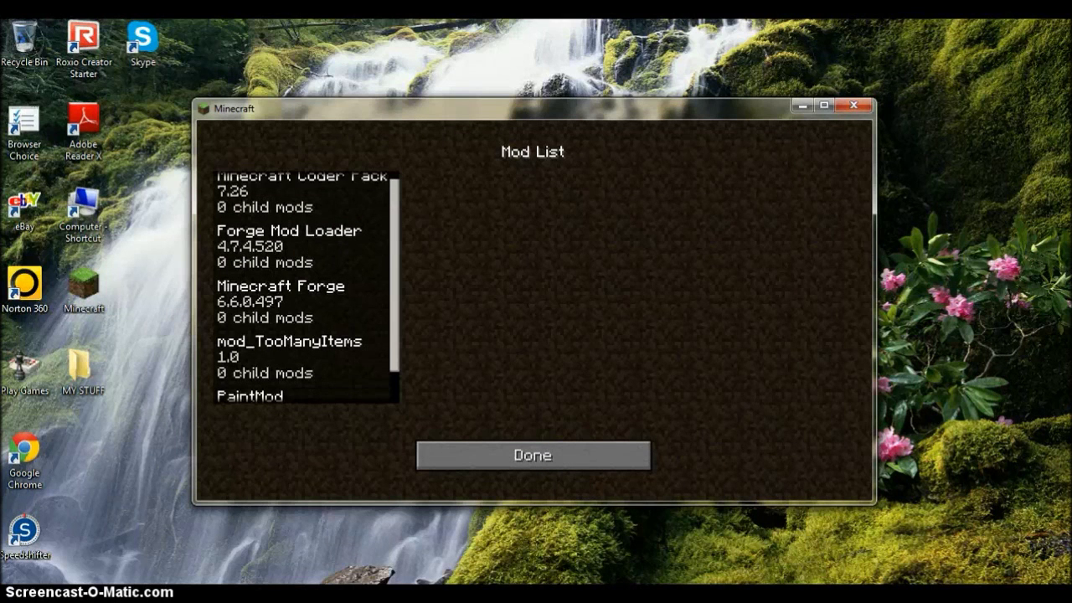
{"action": "scroll", "coordinate": [306, 286], "scroll_direction": "down", "scroll_amount": 3}
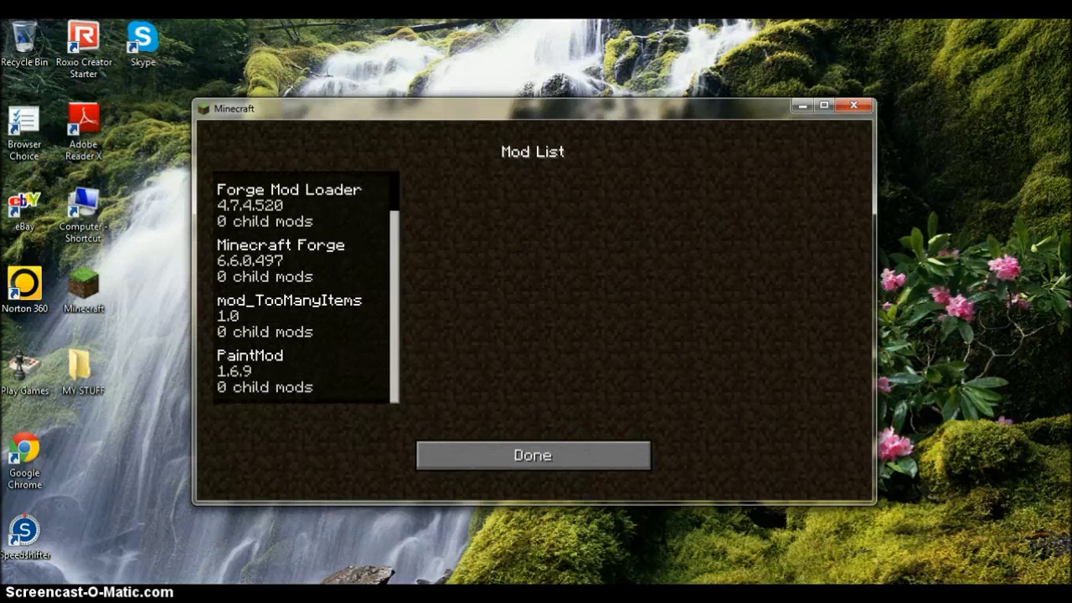
{"action": "left_click", "coordinate": [502, 452]}
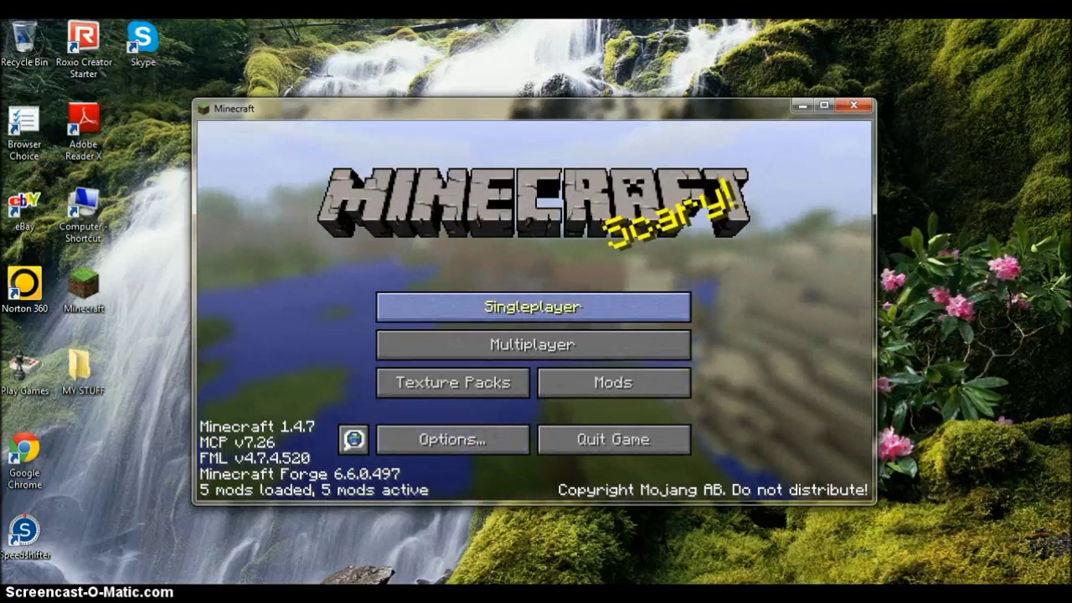
Step: Load the single-player Creative Mode world named New World
{"action": "left_click", "coordinate": [533, 306]}
{"action": "left_click", "coordinate": [469, 256]}
{"action": "left_click", "coordinate": [469, 312]}
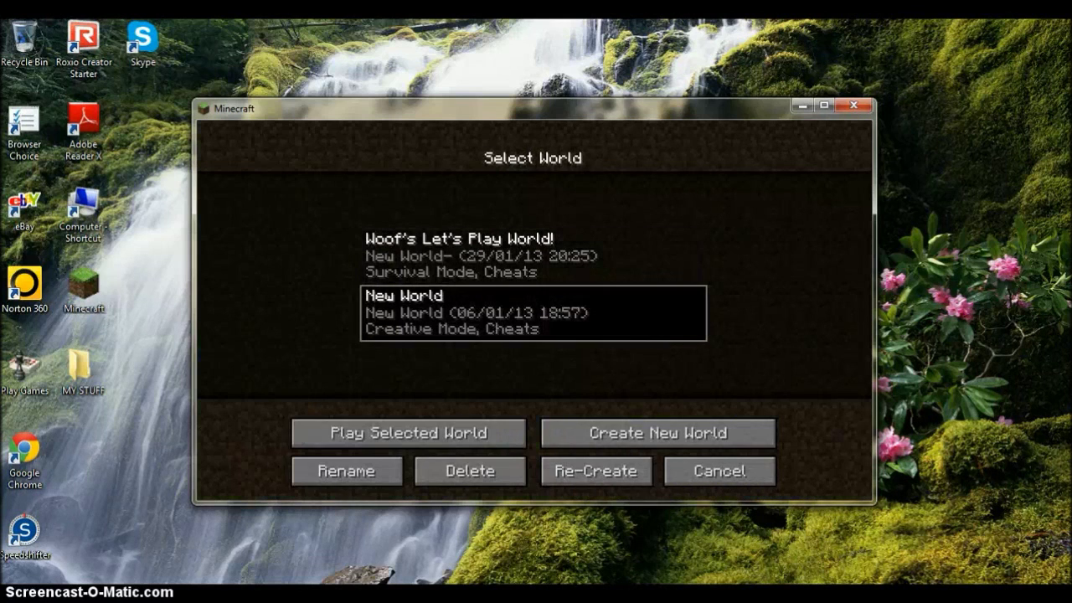
{"action": "left_click", "coordinate": [408, 433]}
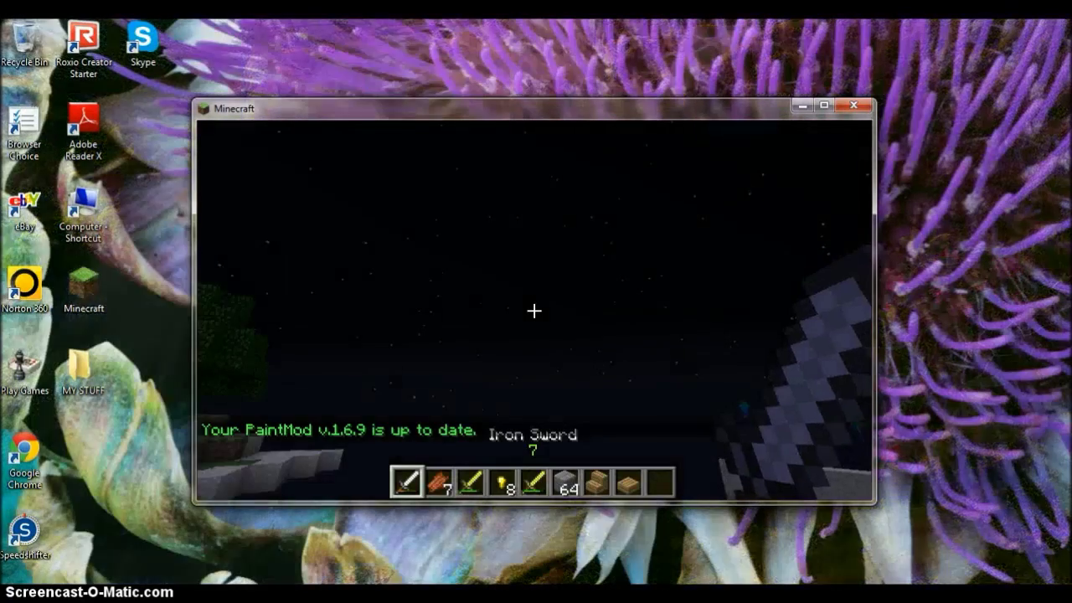
Step: Pause the game, maximize the Minecraft window and resume playing
{"action": "key", "text": "Escape"}
{"action": "left_click", "coordinate": [824, 104]}
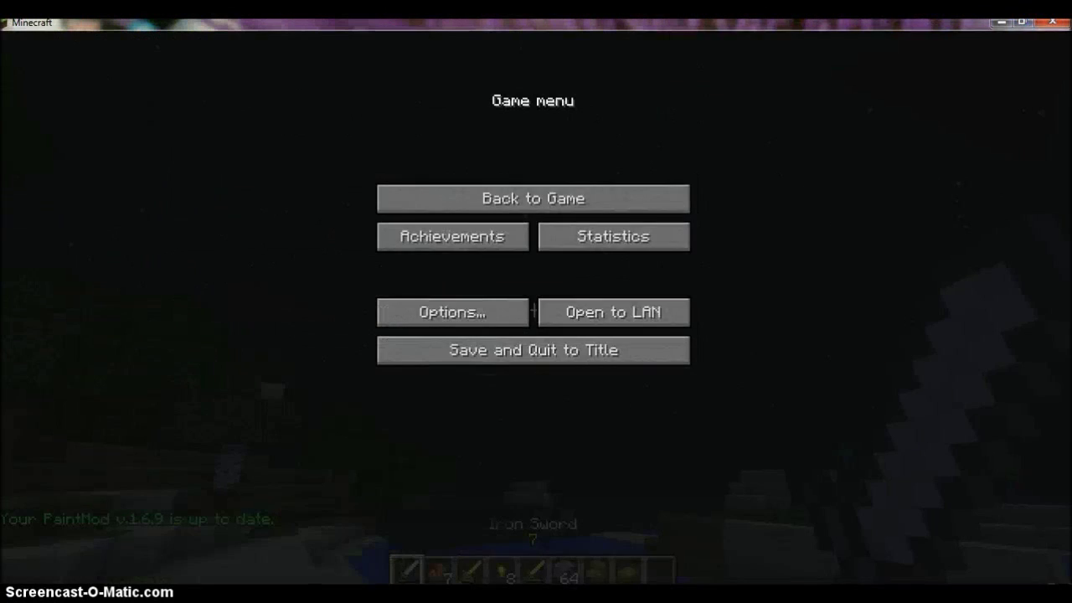
{"action": "left_click", "coordinate": [533, 199]}
Step: Search the creative inventory for "pai" and put the Paint Gun in the third hotbar slot
{"action": "key", "text": "e"}
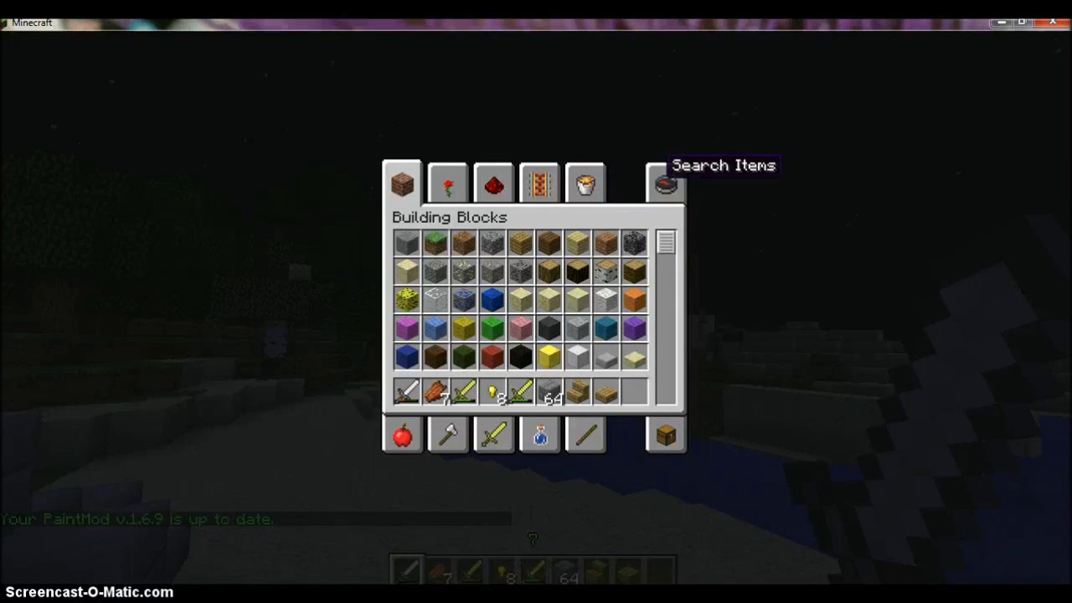
{"action": "left_click", "coordinate": [666, 178]}
{"action": "type", "text": "pai"}
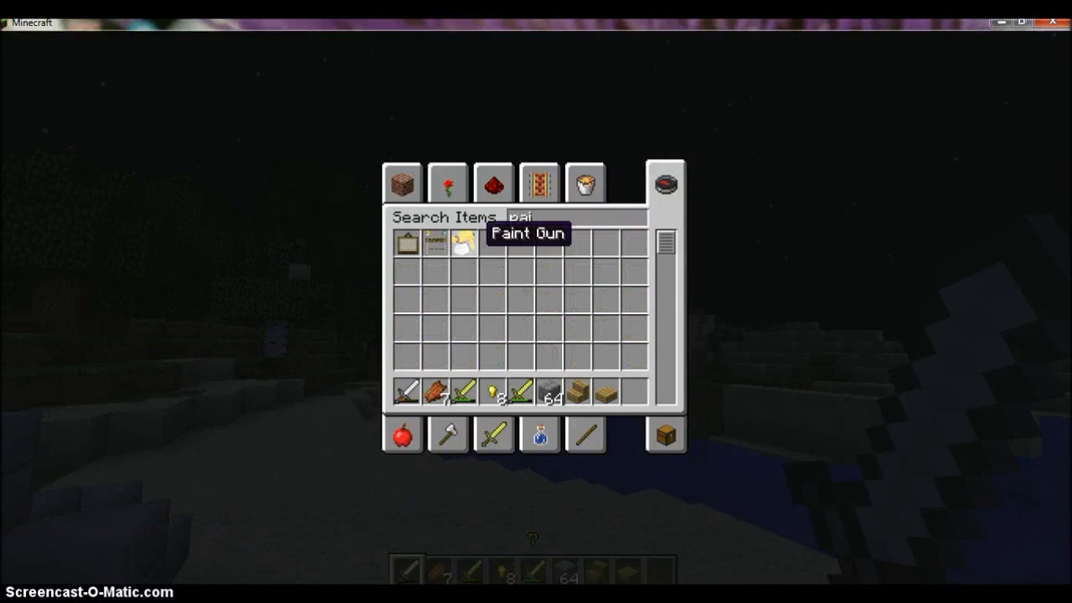
{"action": "left_click", "coordinate": [471, 245]}
{"action": "left_click", "coordinate": [464, 390]}
{"action": "left_click", "coordinate": [474, 337]}
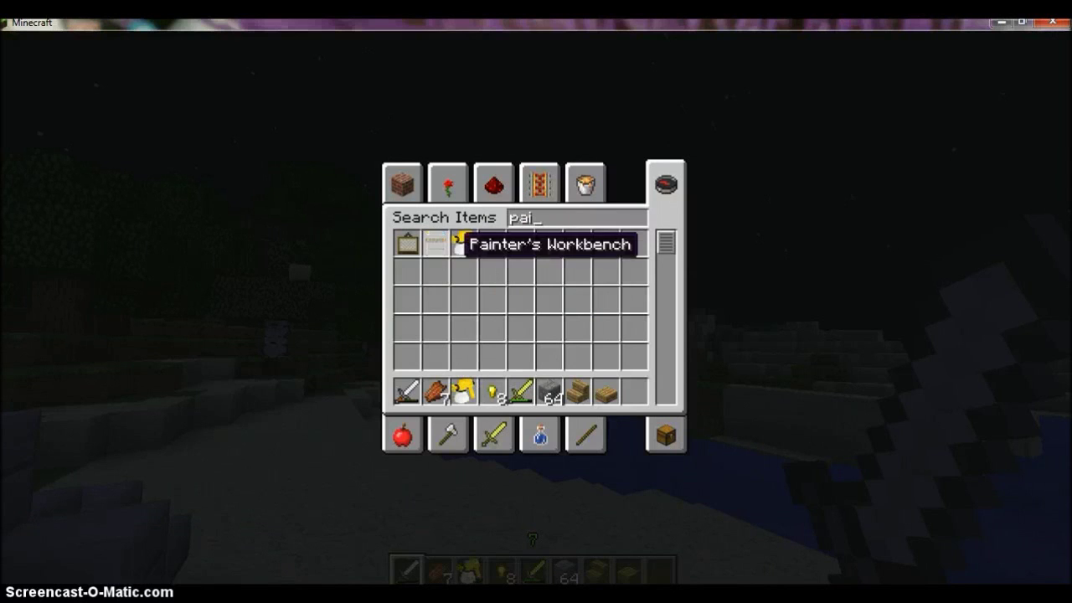
Step: Put the Painter's Workbench in the fourth hotbar slot and equip the Paint Gun in the game
{"action": "left_click", "coordinate": [442, 248]}
{"action": "left_click", "coordinate": [492, 391]}
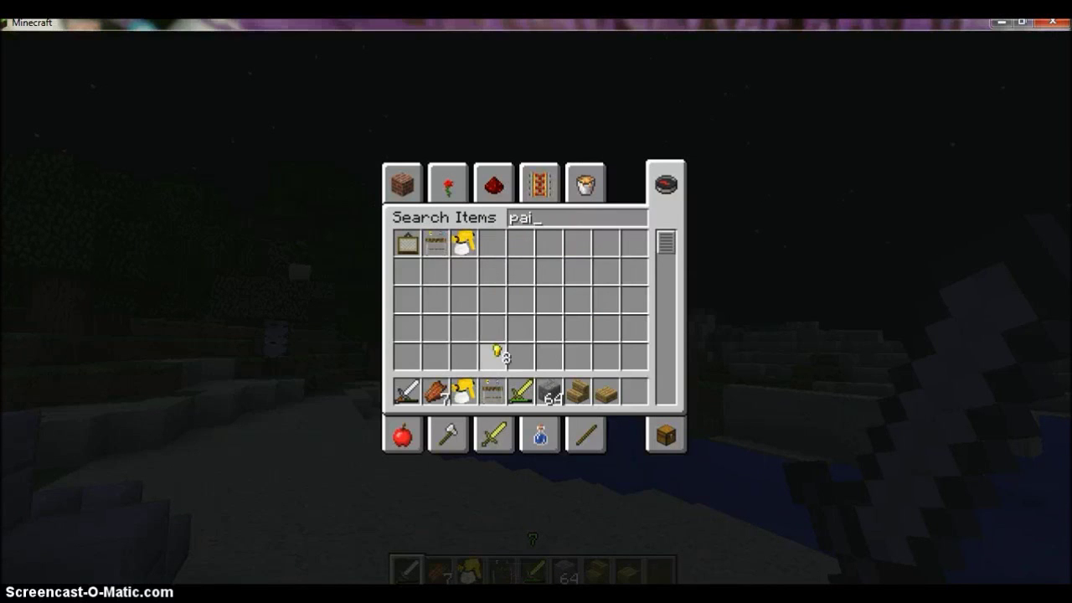
{"action": "left_click", "coordinate": [496, 354]}
{"action": "key", "text": "Escape"}
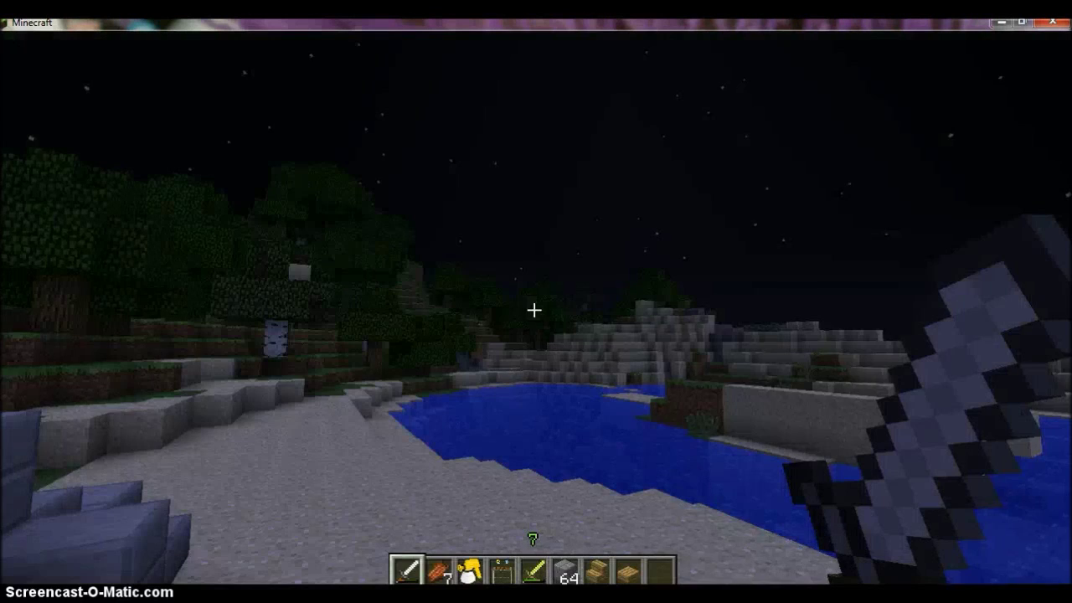
{"action": "key", "text": "3"}
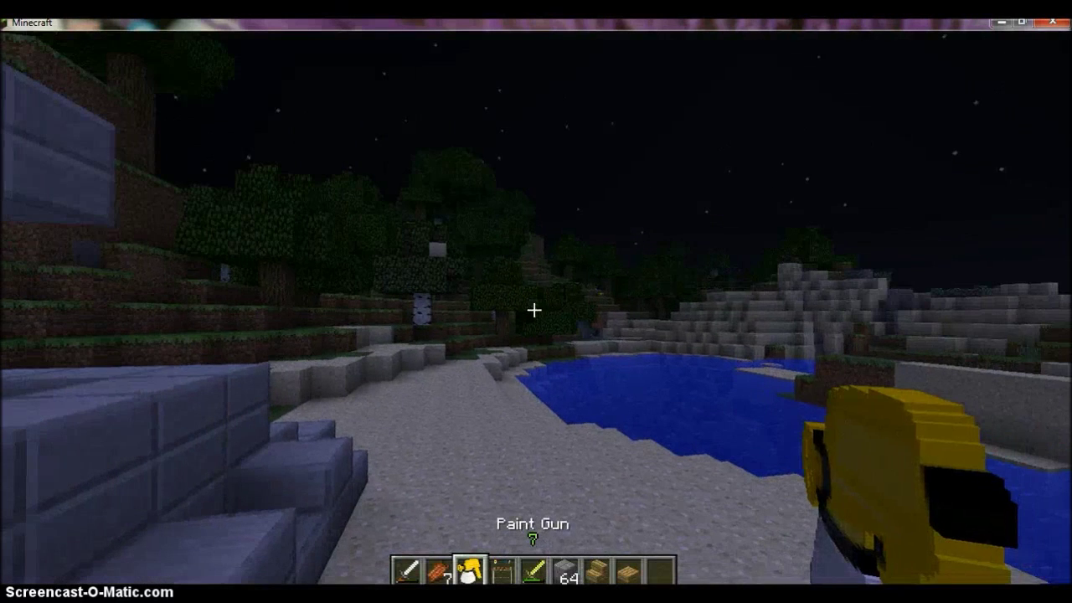
Step: Try firing the Paint Gun, then place the Painter's Workbench on the beach beside the stone steps and open it
{"action": "left_click", "coordinate": [533, 310]}
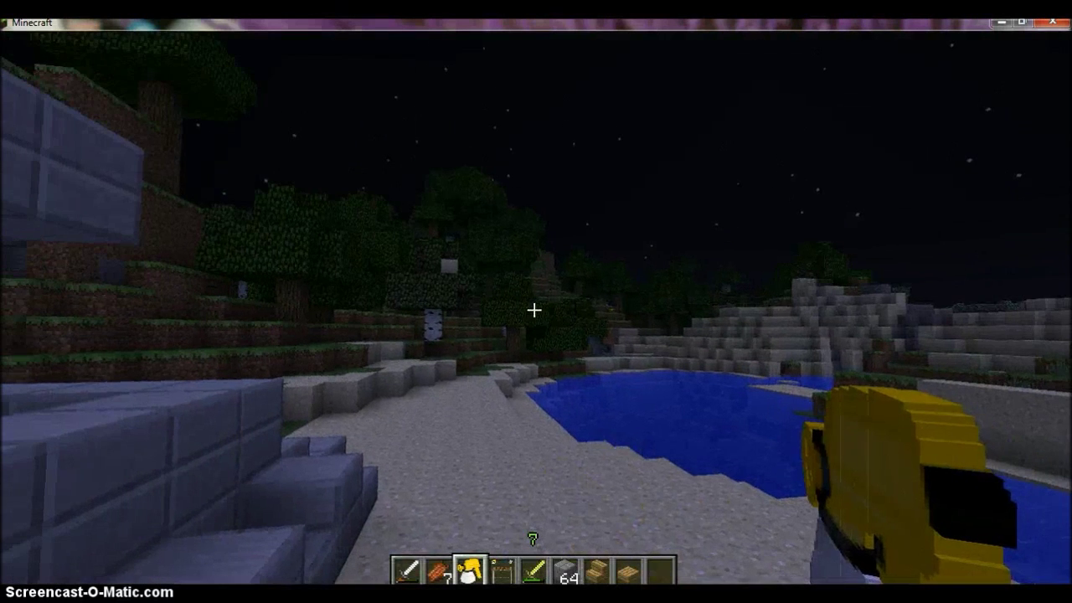
{"action": "key", "text": "4"}
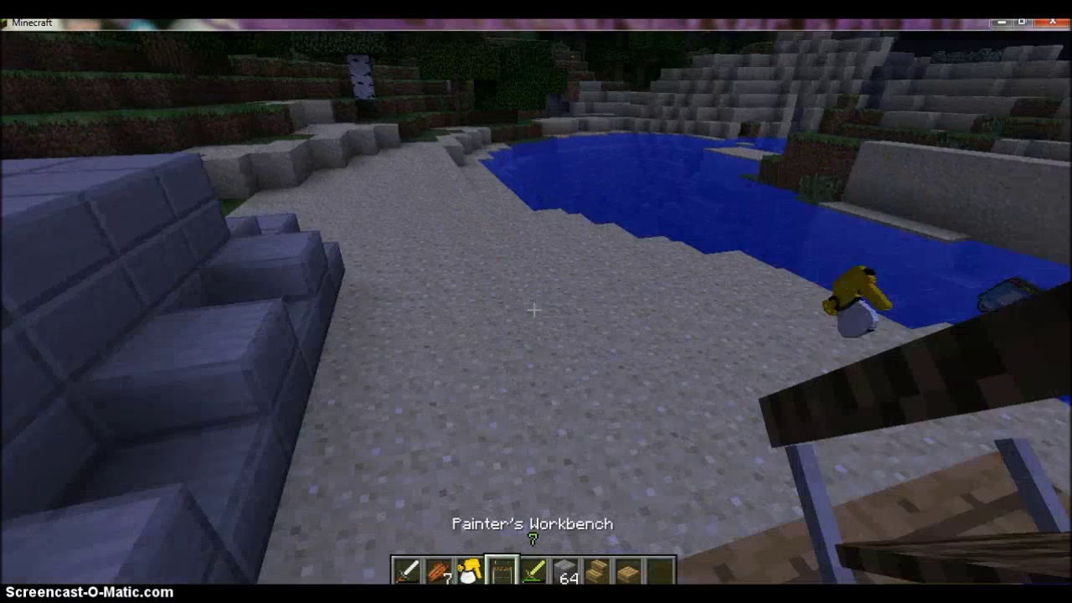
{"action": "right_click", "coordinate": [534, 310]}
{"action": "right_click", "coordinate": [534, 310]}
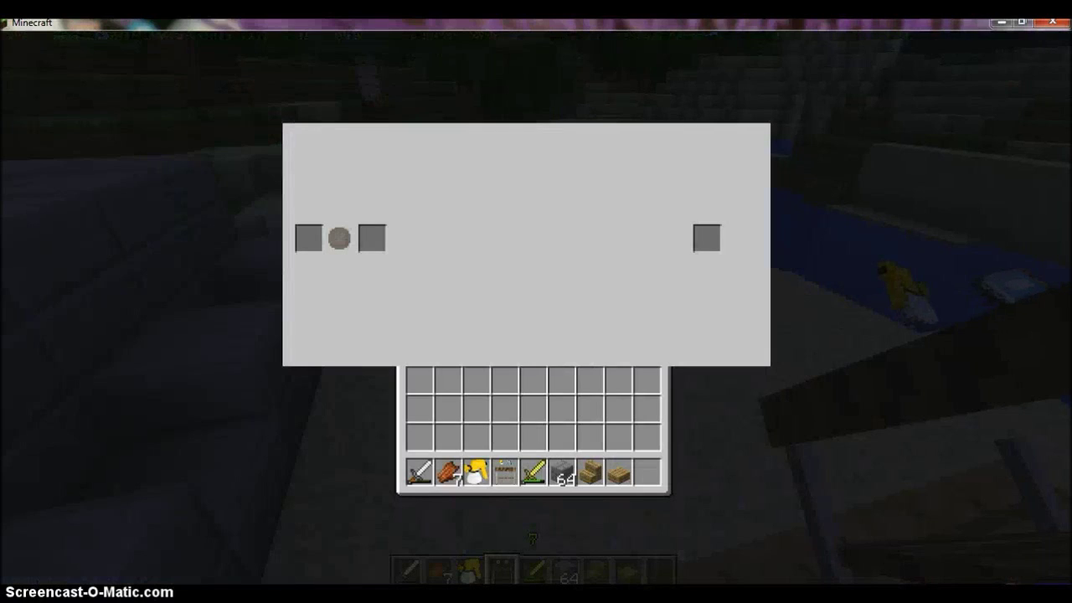
Step: Try the Paint Gun in the workbench slot beside the round button, take it back out and close the workbench
{"action": "left_click", "coordinate": [484, 472]}
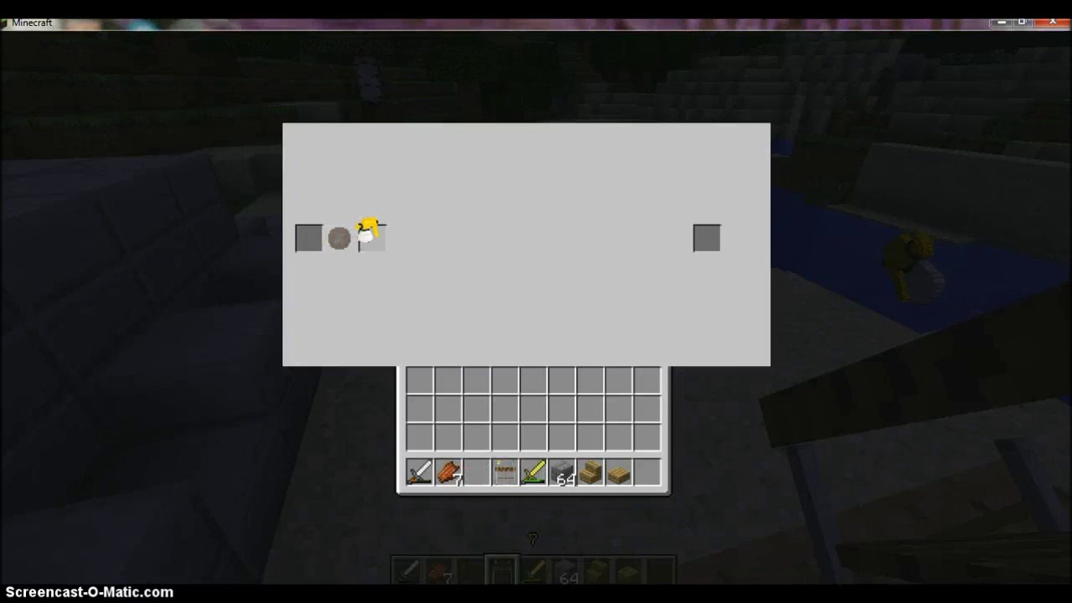
{"action": "left_click", "coordinate": [371, 237]}
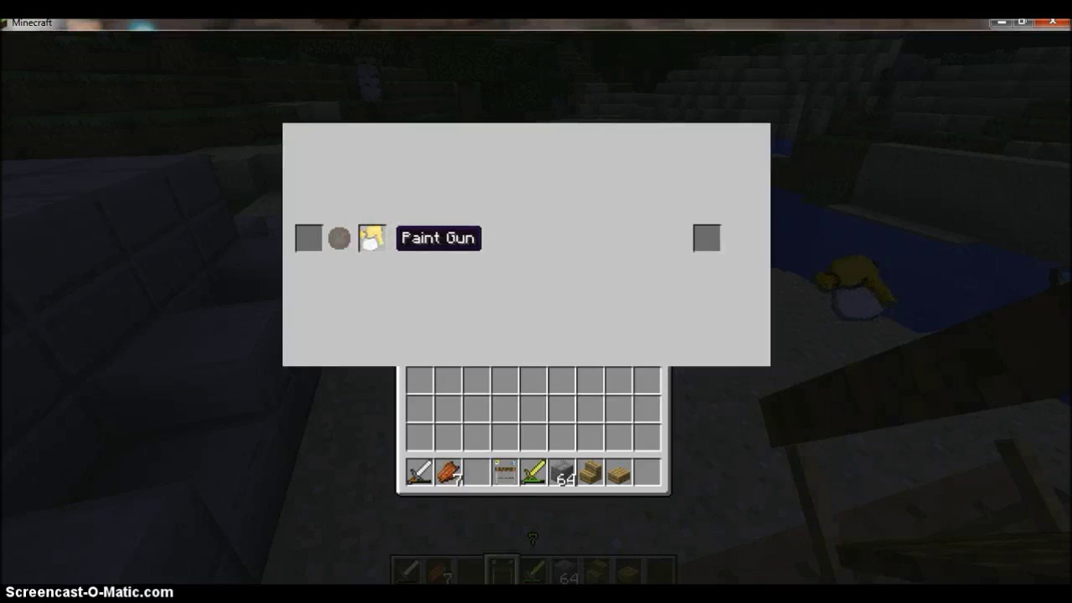
{"action": "left_click", "coordinate": [377, 237]}
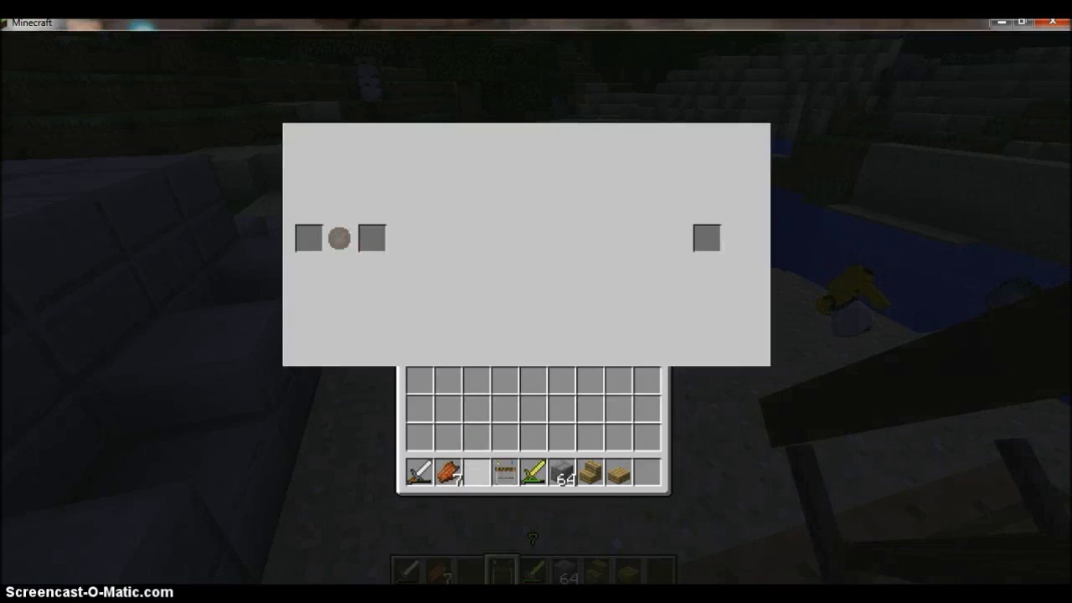
{"action": "key", "text": "e"}
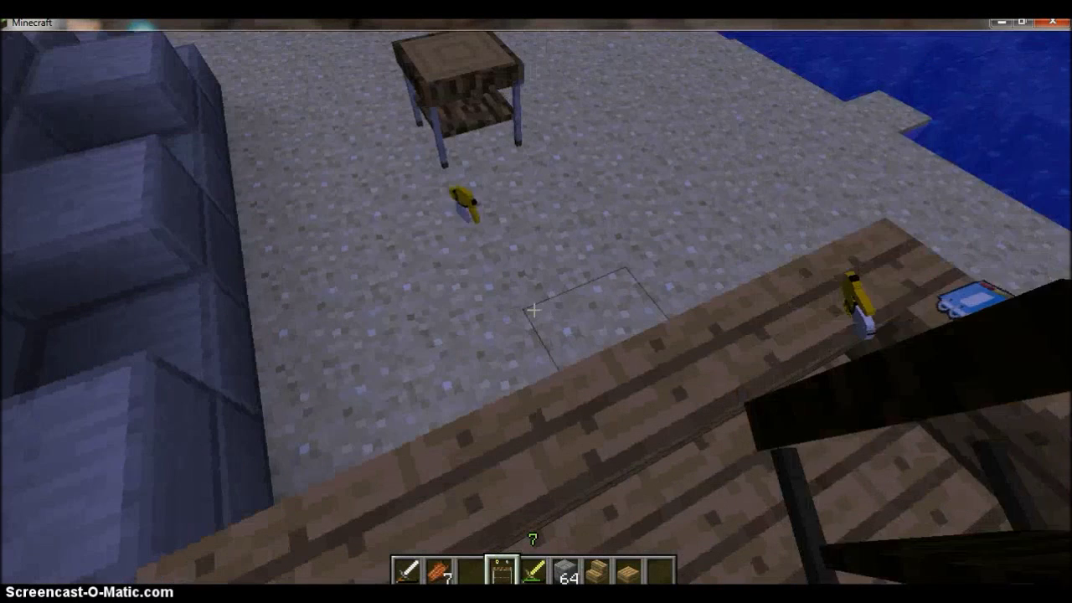